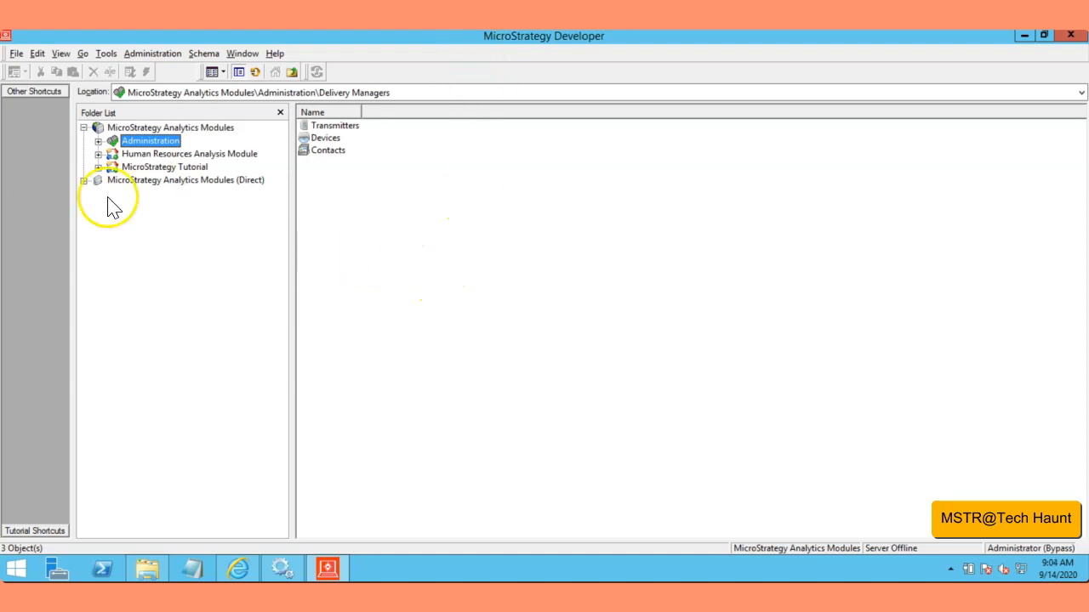
Step: Reconnect to the MicroStrategy Analytics Modules project source with the administrator login and a blank password
double_click(503, 42)
left_click(188, 39)
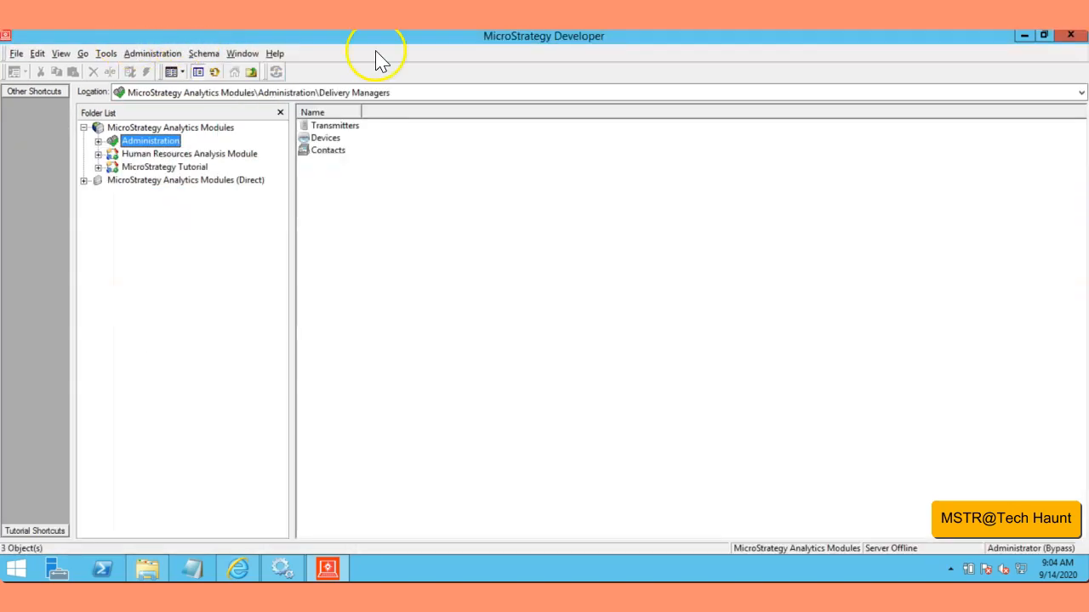
left_click(83, 128)
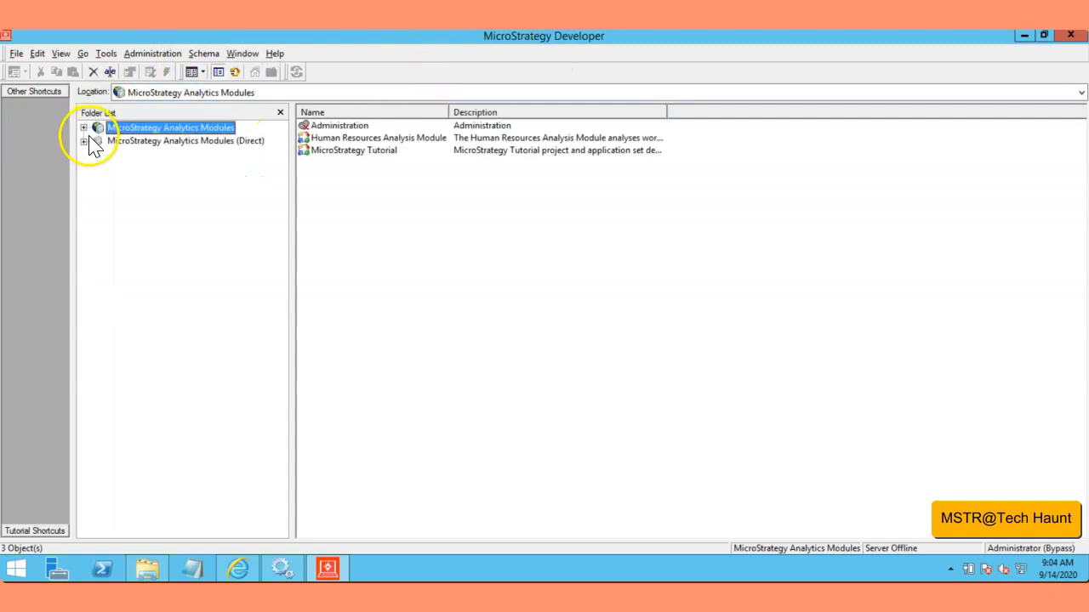
left_click(85, 128)
left_click(683, 370)
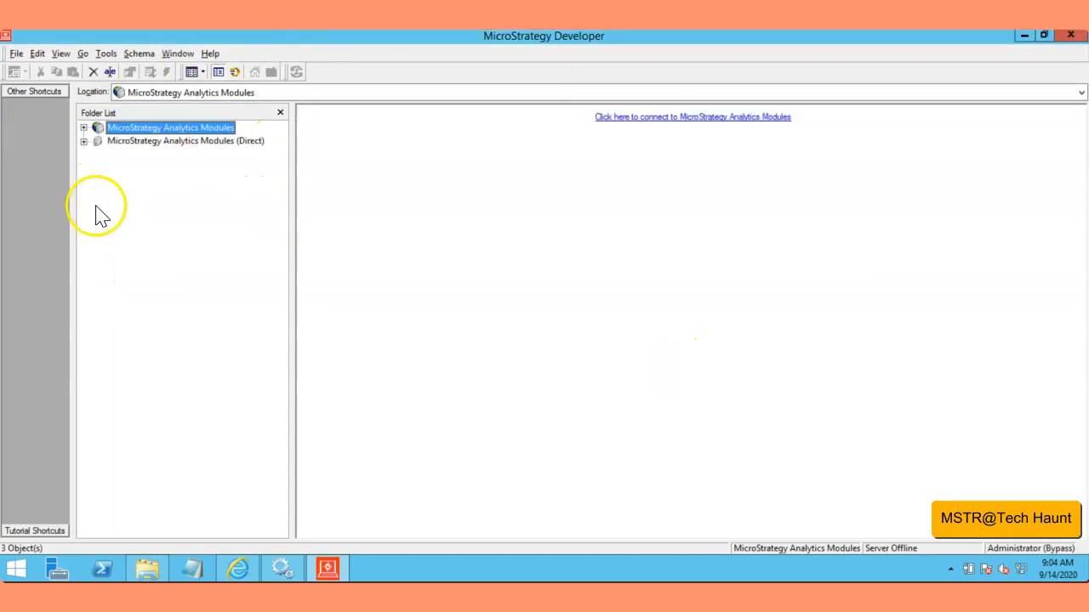
left_click(83, 127)
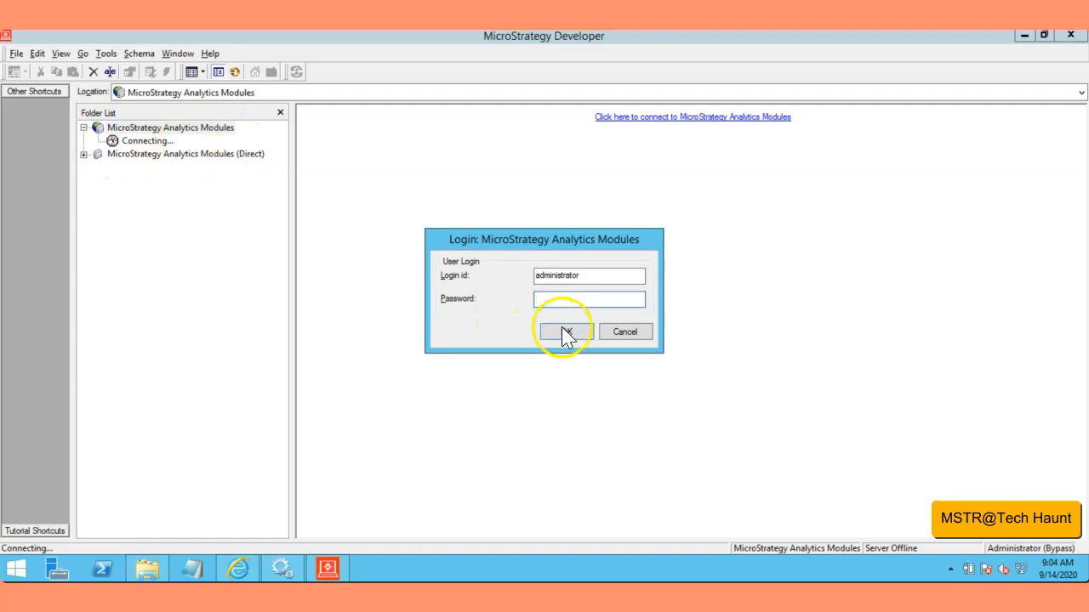
left_click(563, 332)
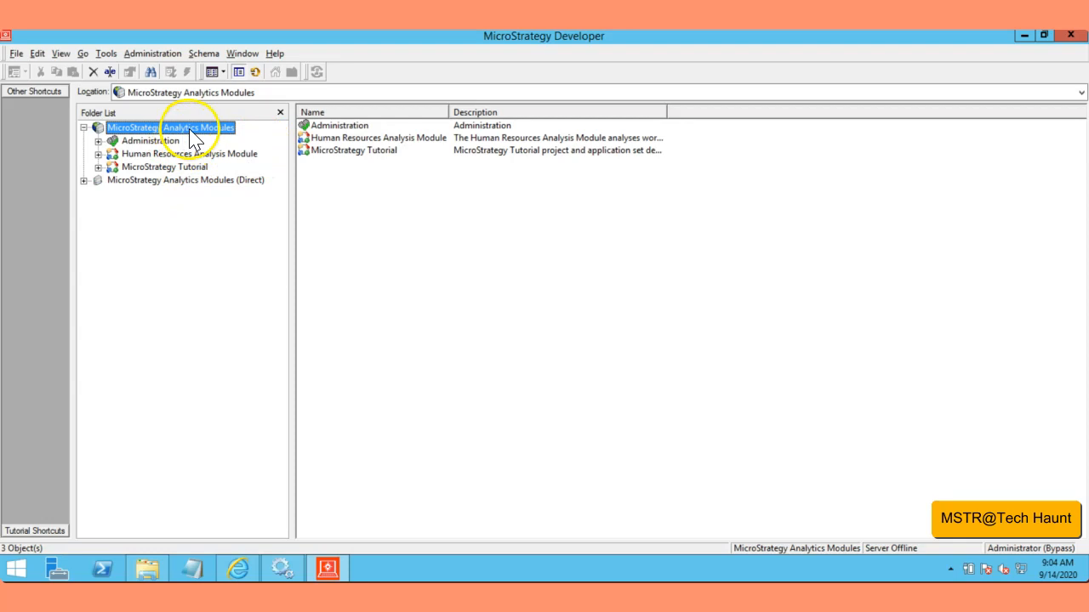
Step: Open the Intelligence Server configuration of MicroStrategy Analytics Modules and set its account lockout policy to lock after 2 failed attempts
right_click(190, 130)
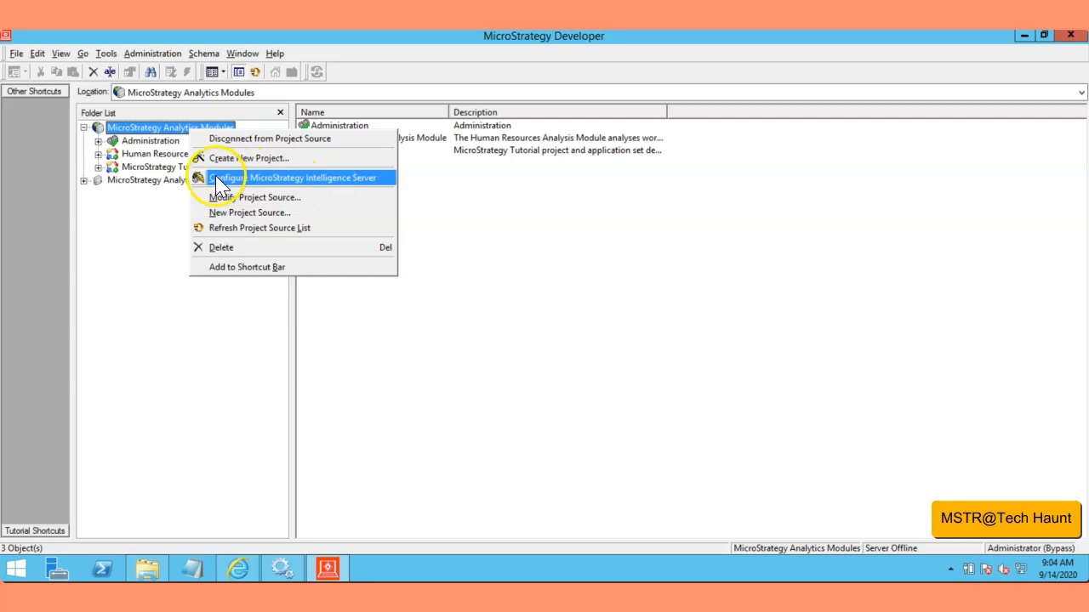
left_click(278, 185)
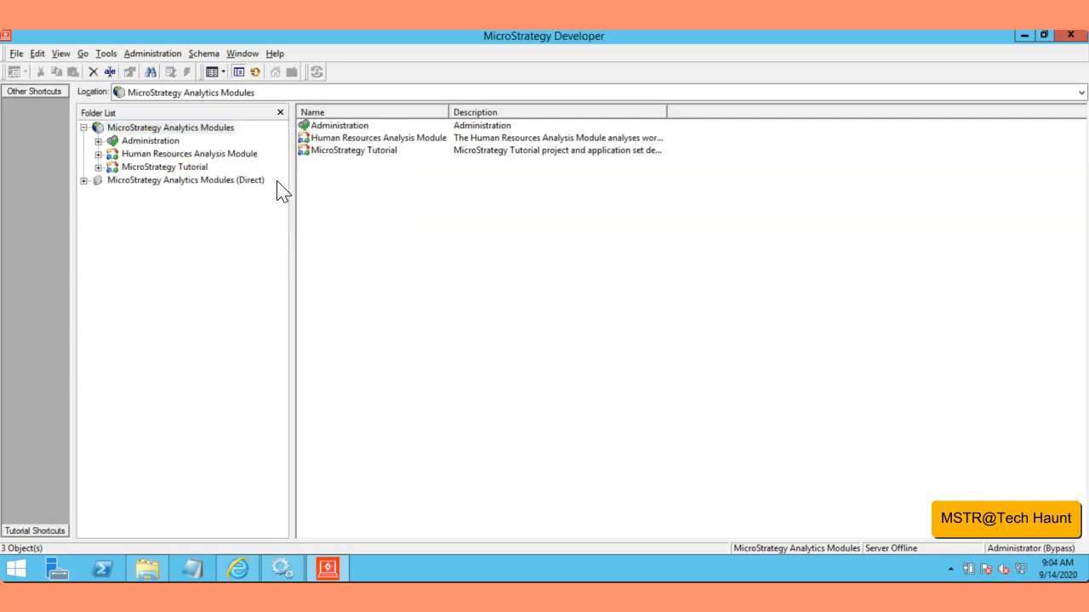
left_click_drag(449, 73, 380, 76)
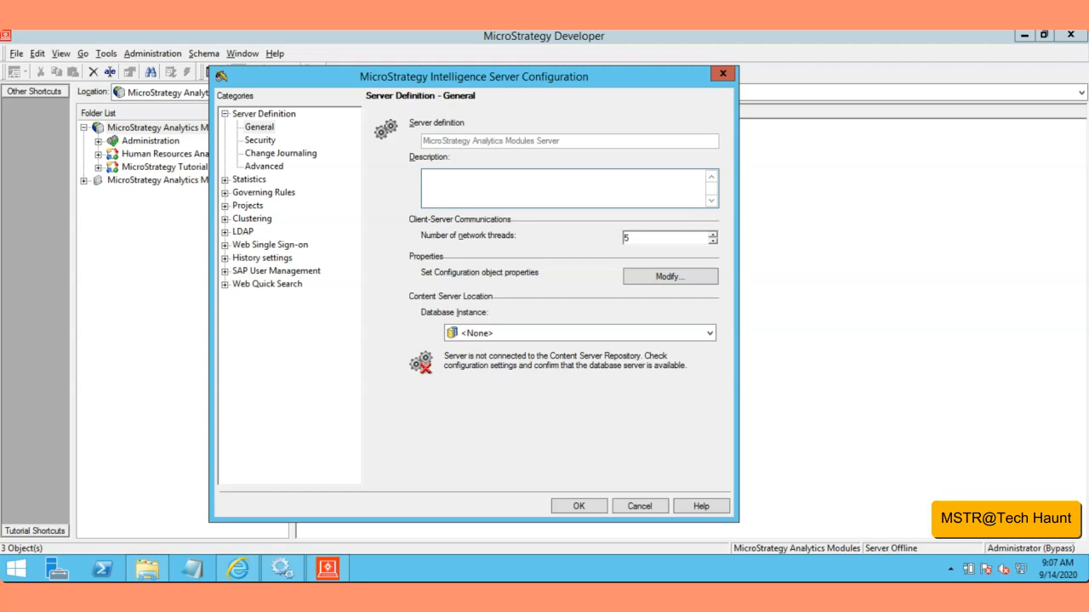
left_click_drag(363, 80, 351, 84)
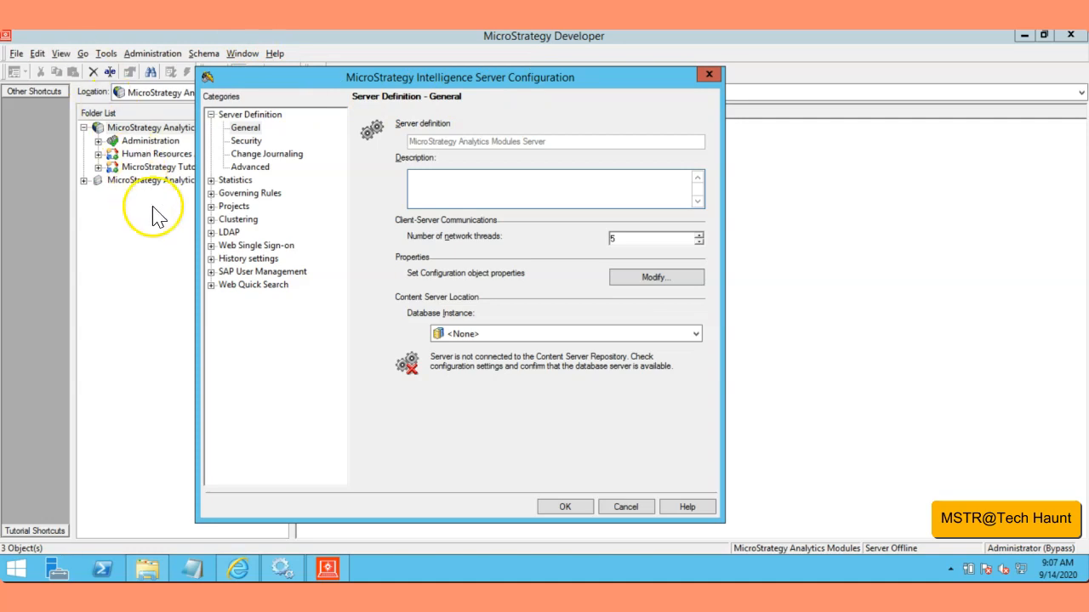
left_click(244, 128)
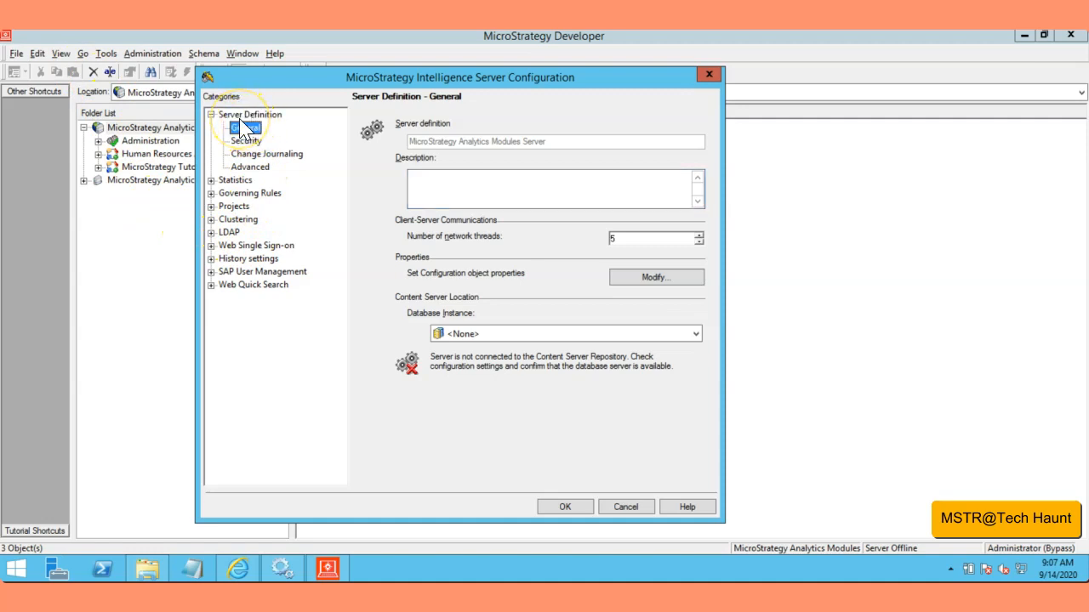
left_click(246, 142)
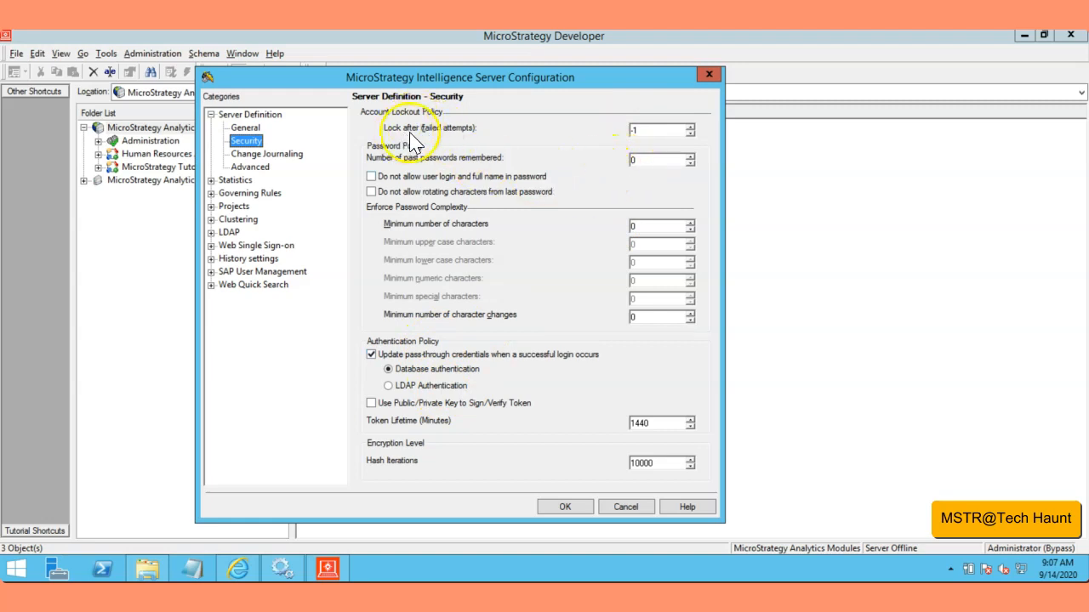
left_click(655, 131)
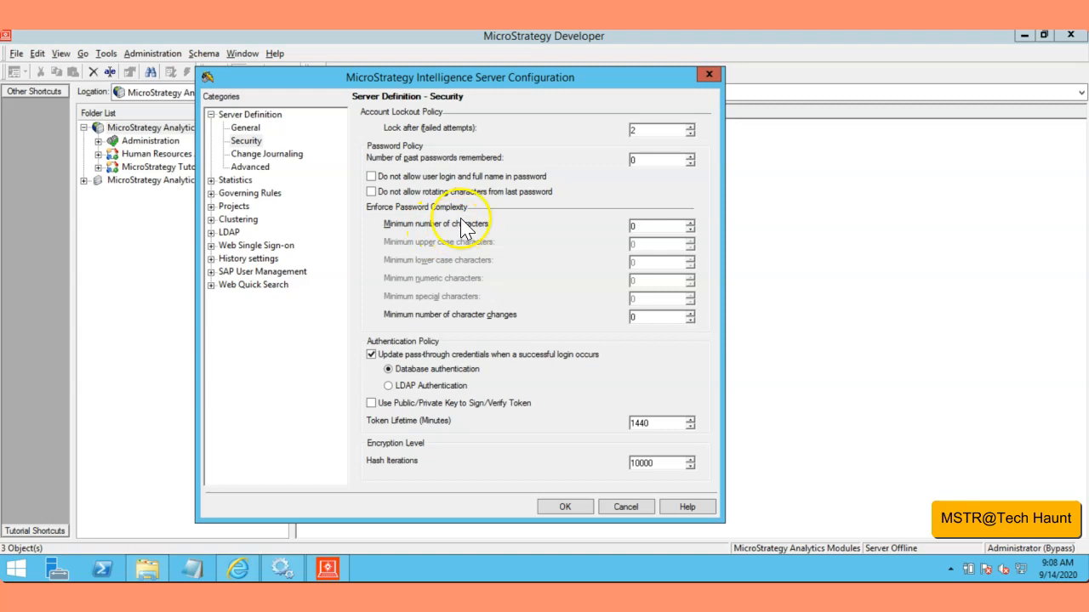
Step: Enforce passwords of at least 5 characters with 1 numeric and 1 special character, and save the server configuration
left_click(638, 228)
left_click_drag(638, 228, 626, 231)
type("5")
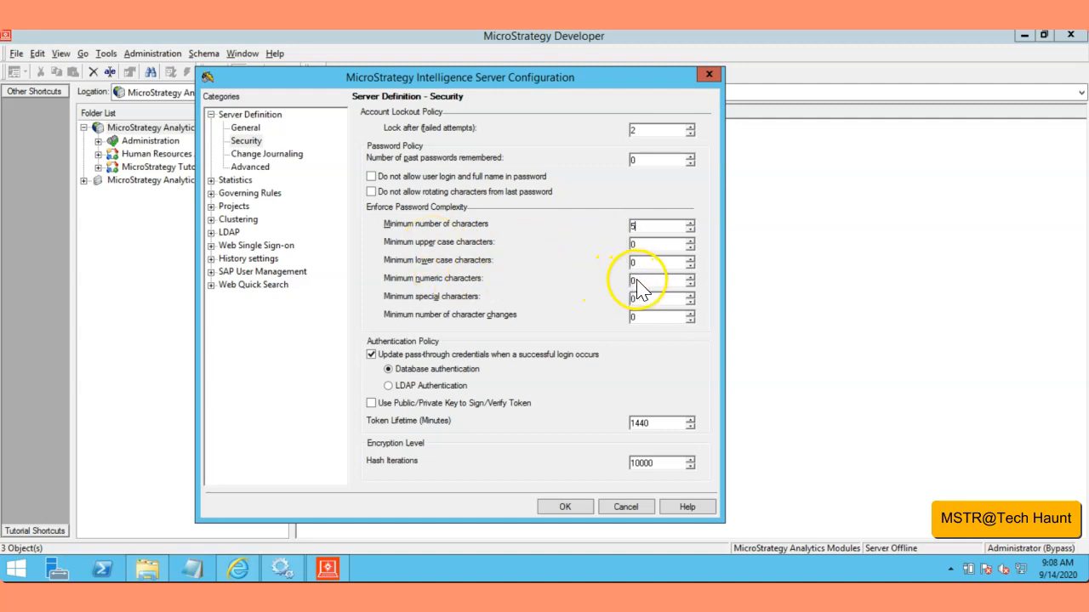
left_click(689, 278)
left_click(653, 317)
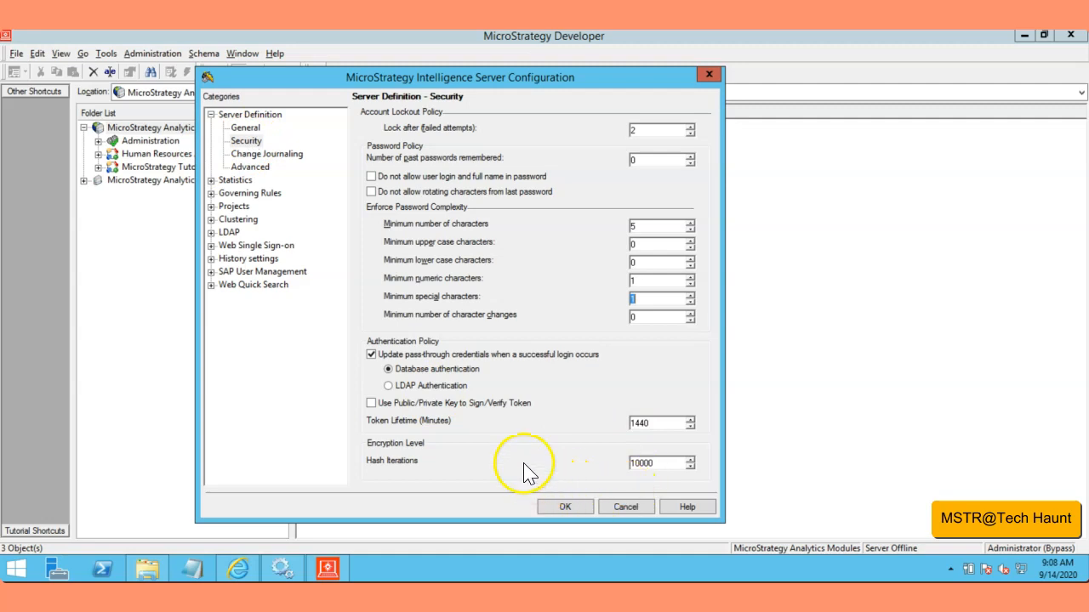
left_click(565, 508)
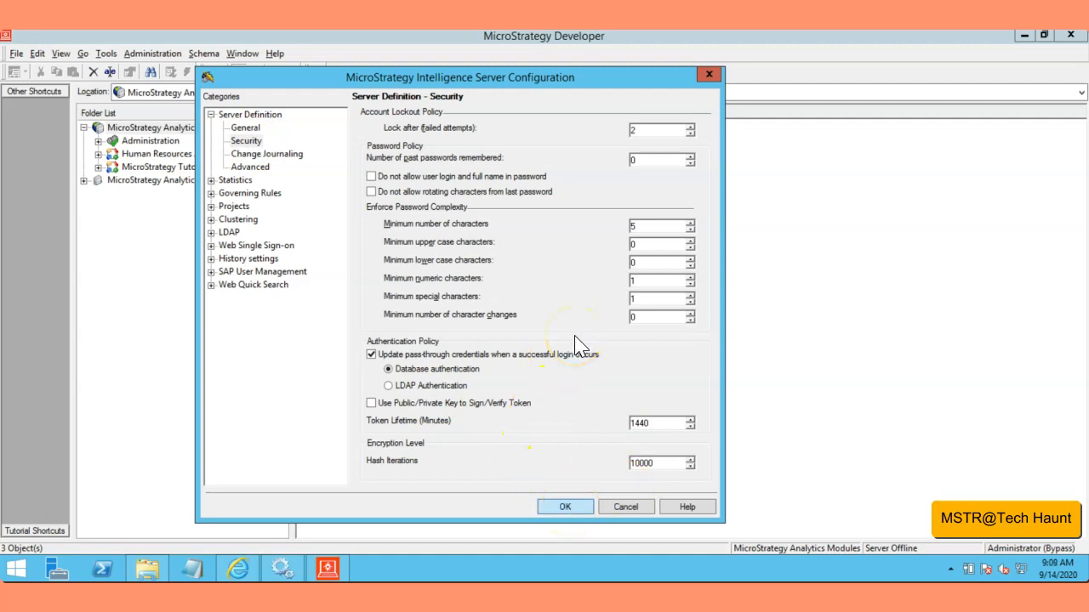
left_click(562, 506)
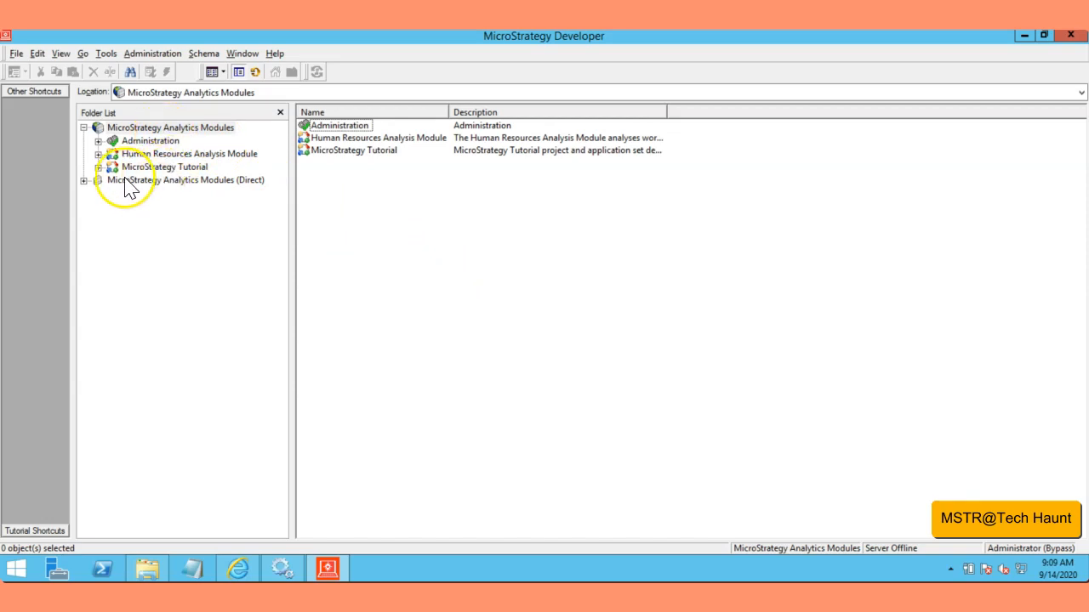
Step: Dismiss the product activation notice and display the members of the Everyone group under User Manager
left_click(98, 142)
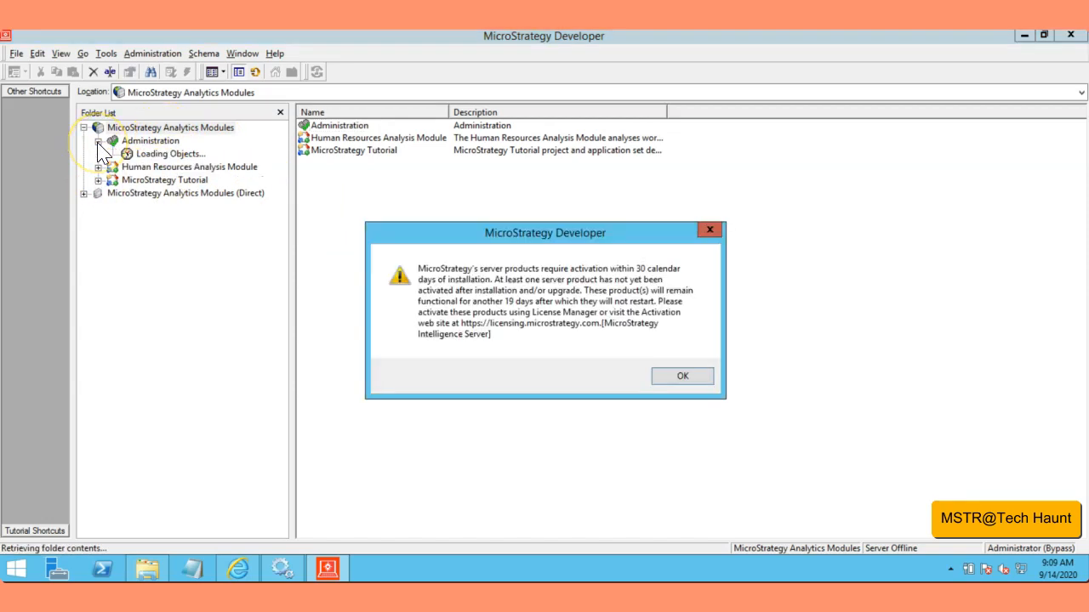
left_click(687, 376)
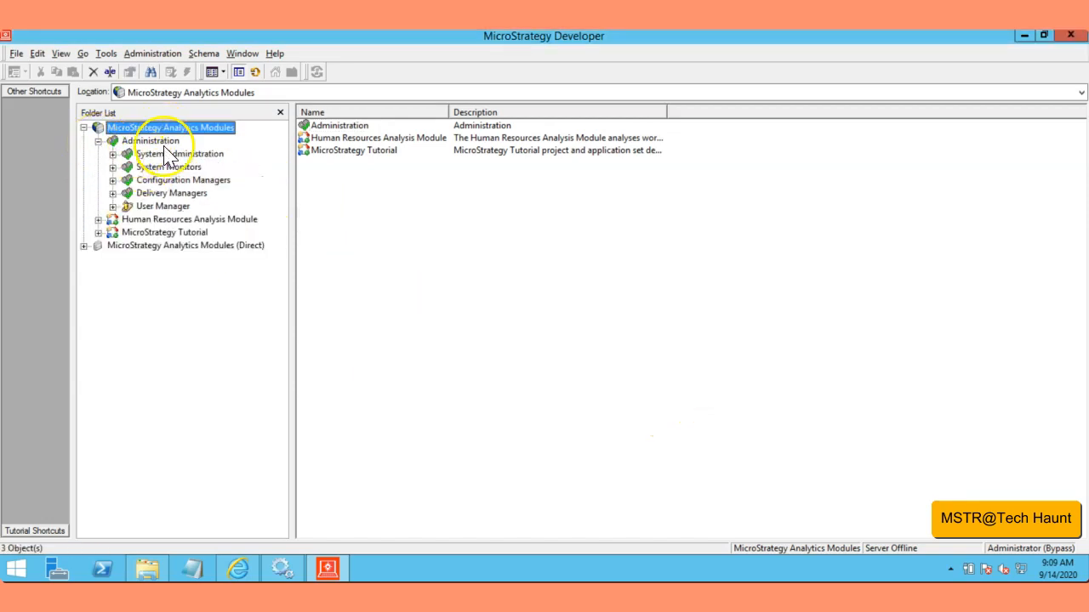
left_click(113, 207)
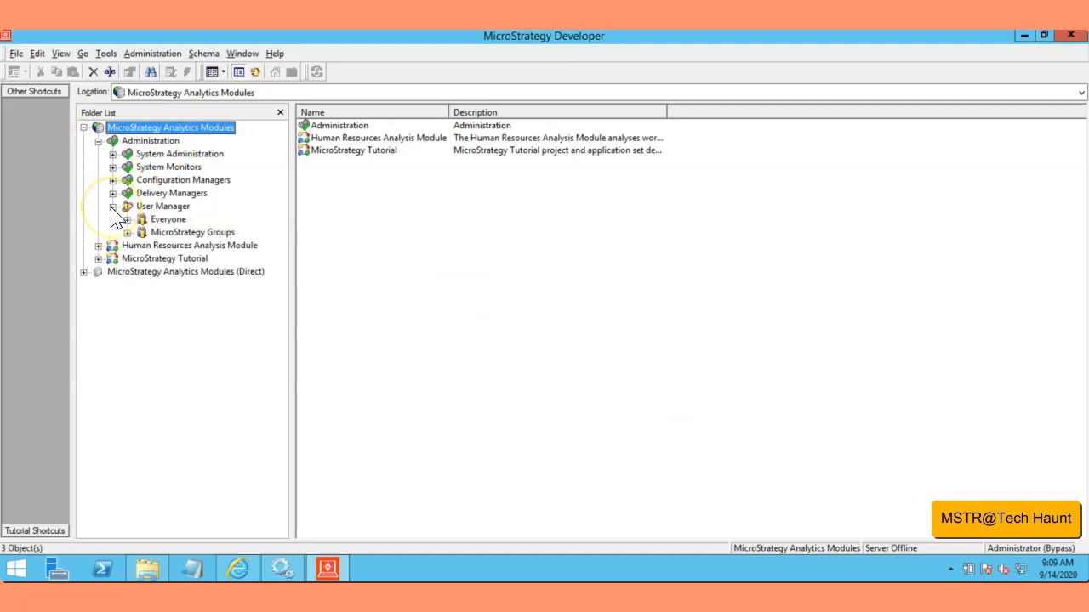
left_click(167, 219)
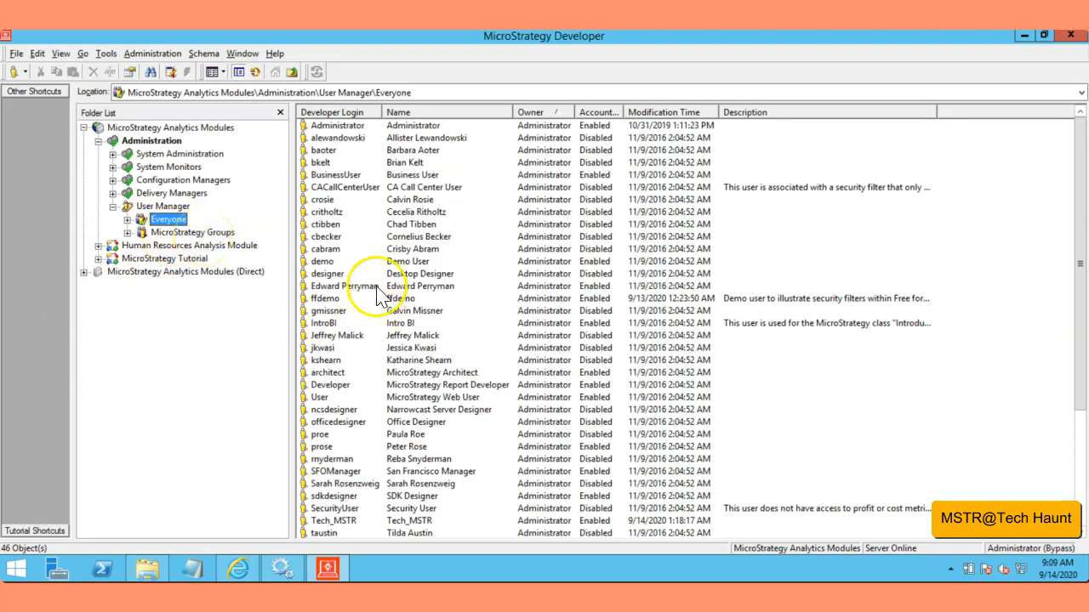
left_click(323, 324)
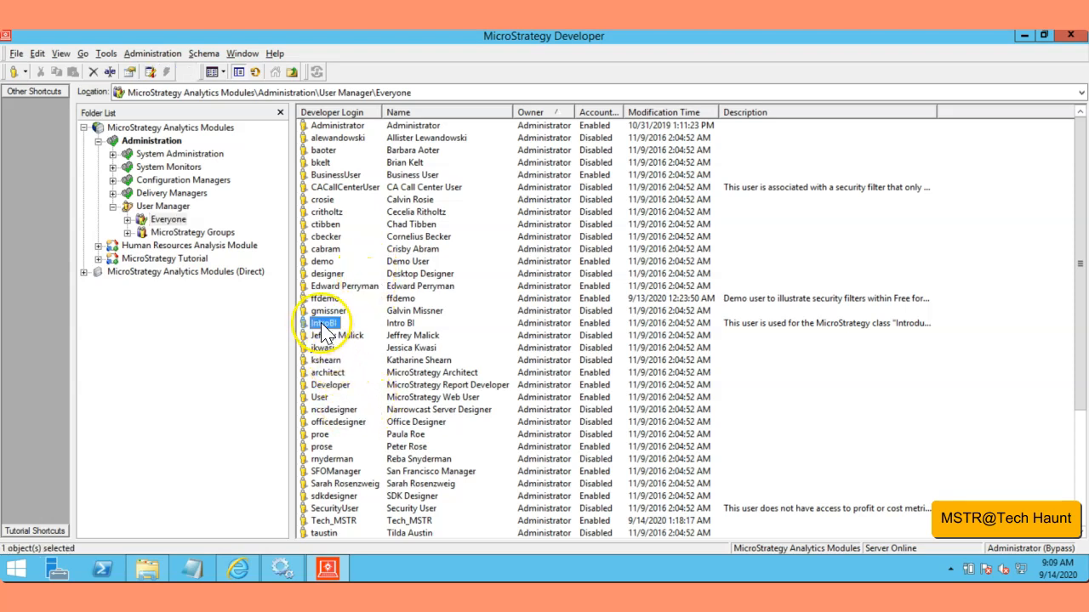
key("d")
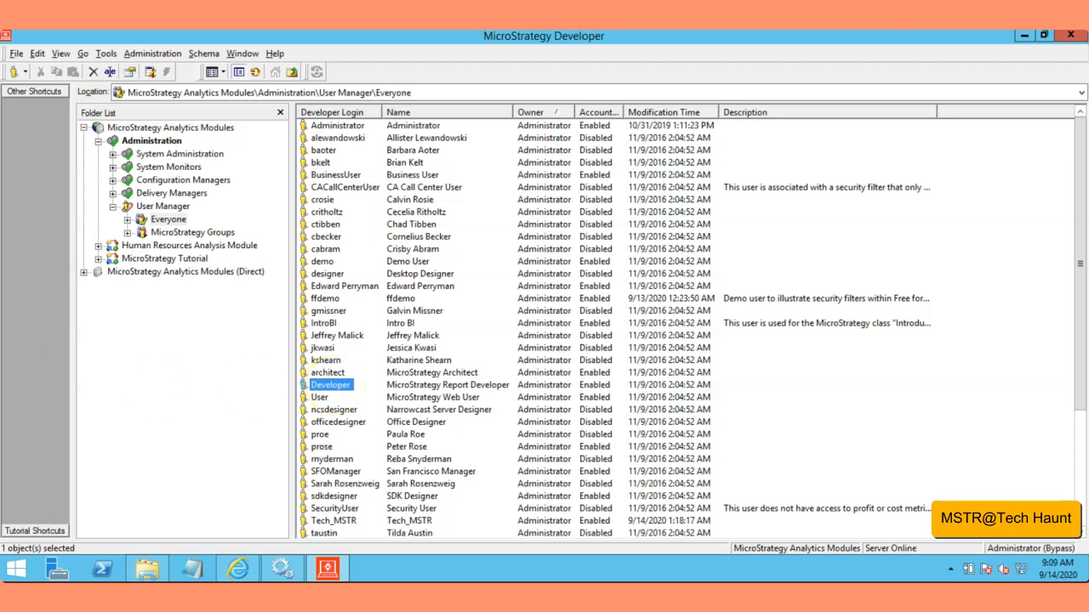
right_click(328, 390)
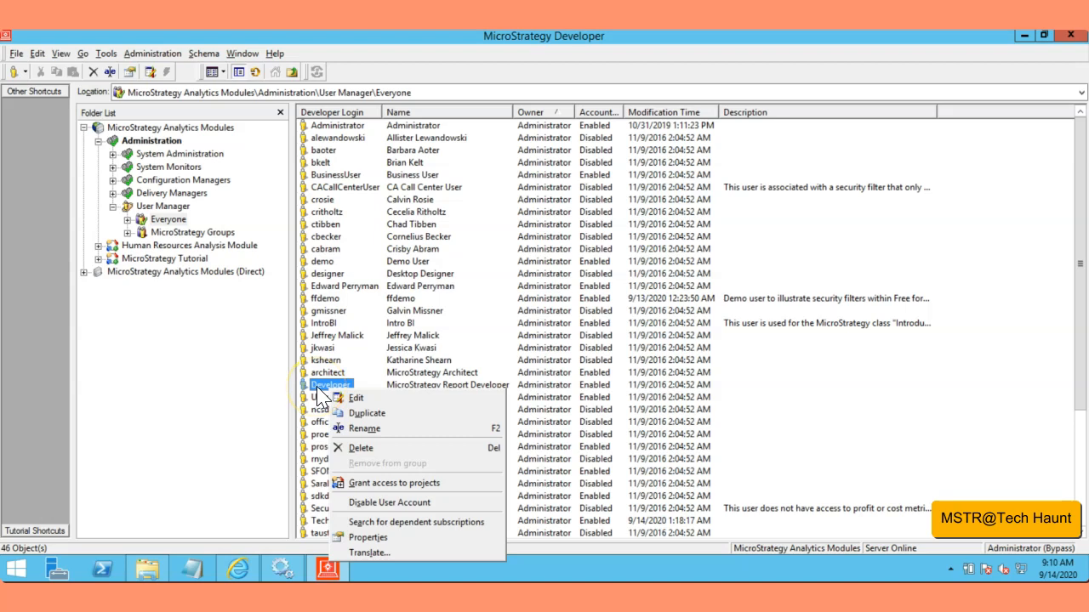
left_click(317, 389)
left_click(444, 430)
double_click(316, 387)
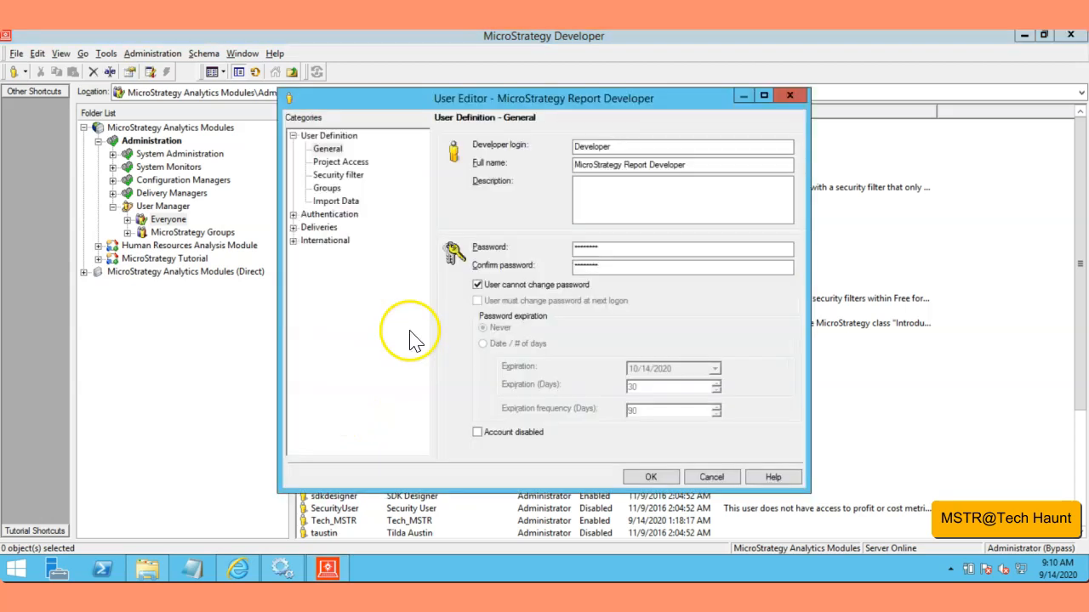
left_click_drag(413, 100, 342, 100)
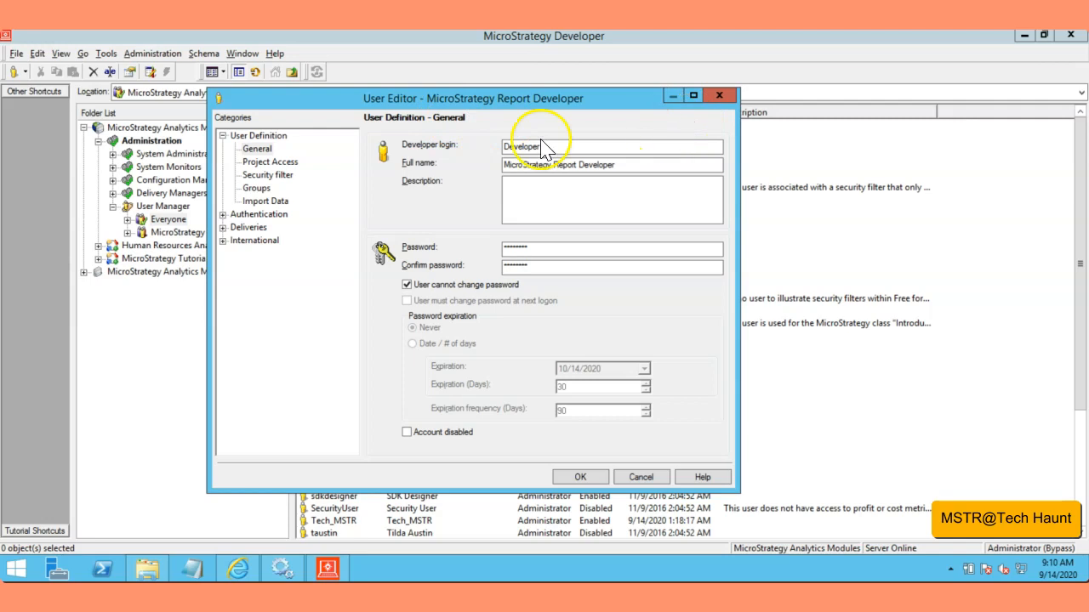
left_click(719, 95)
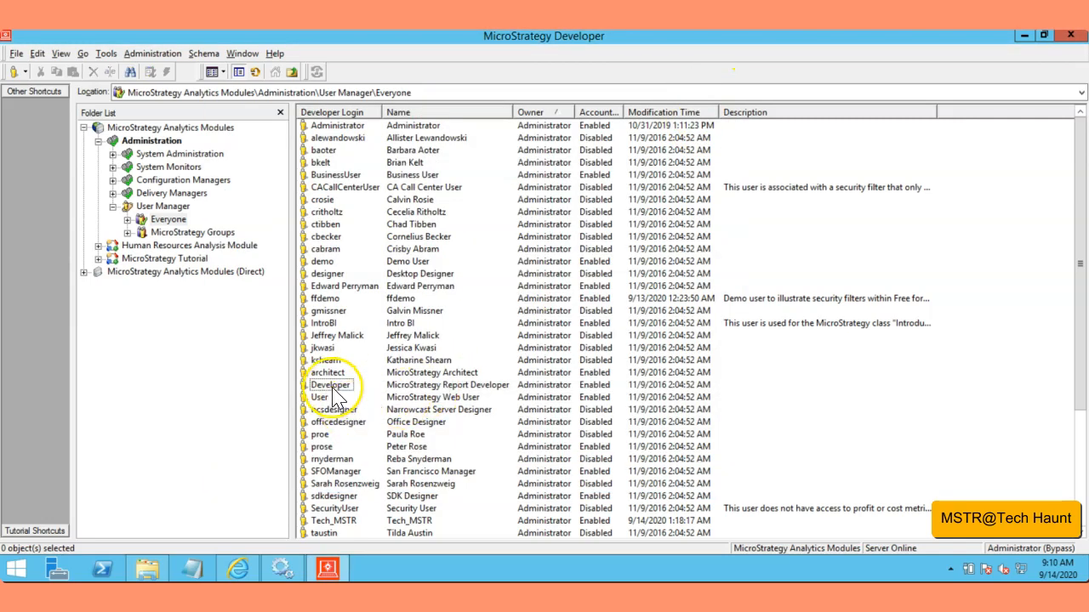
Step: Edit the Developer user, enter and confirm a new account password, and save the user definition
right_click(334, 387)
left_click(357, 397)
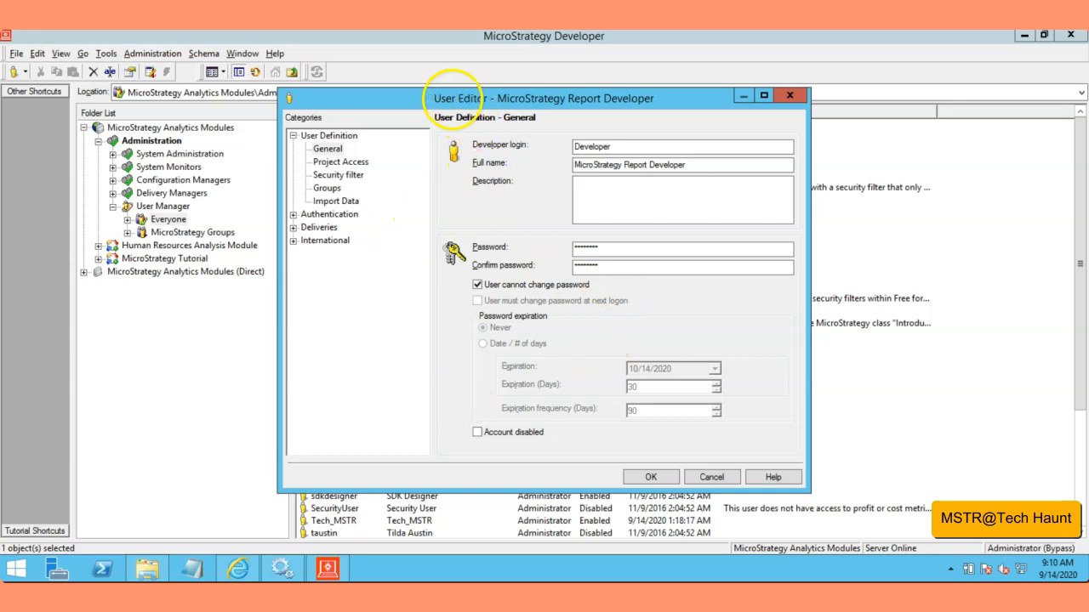
left_click_drag(466, 100, 414, 95)
double_click(578, 249)
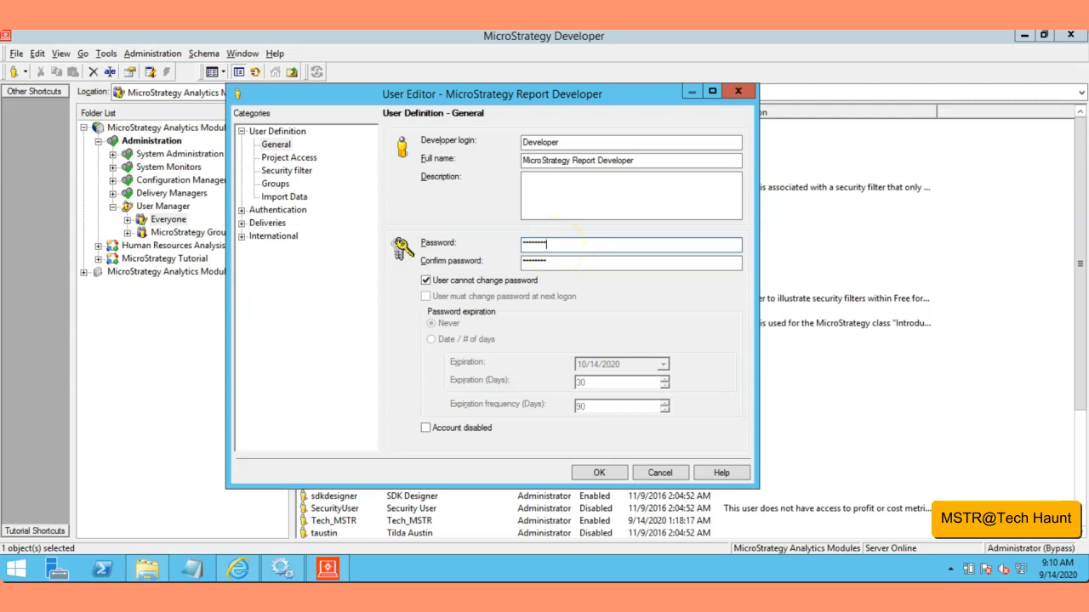
key("Tab")
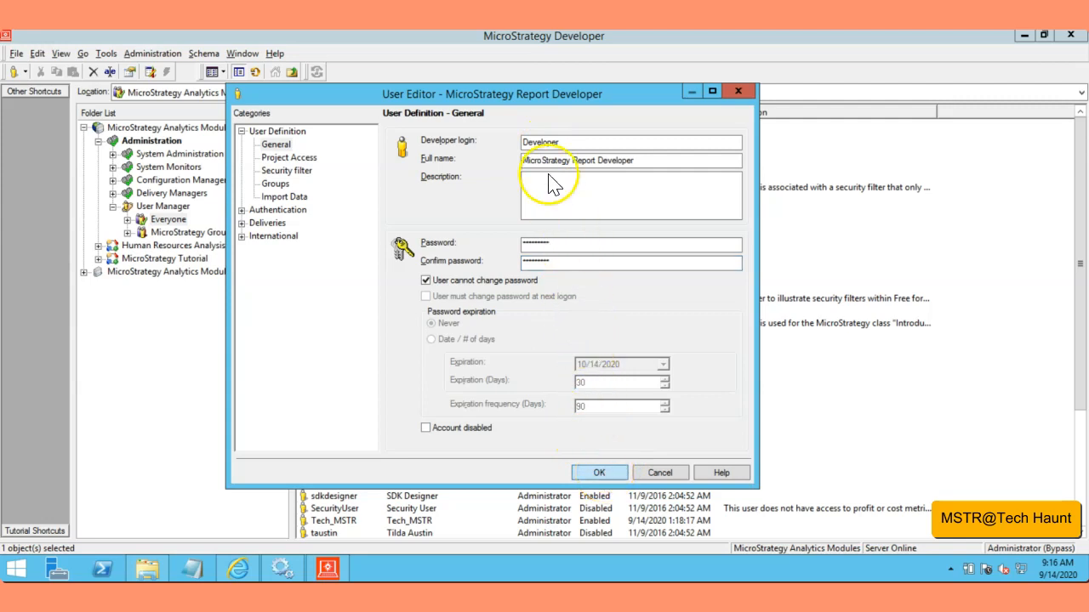
left_click(599, 474)
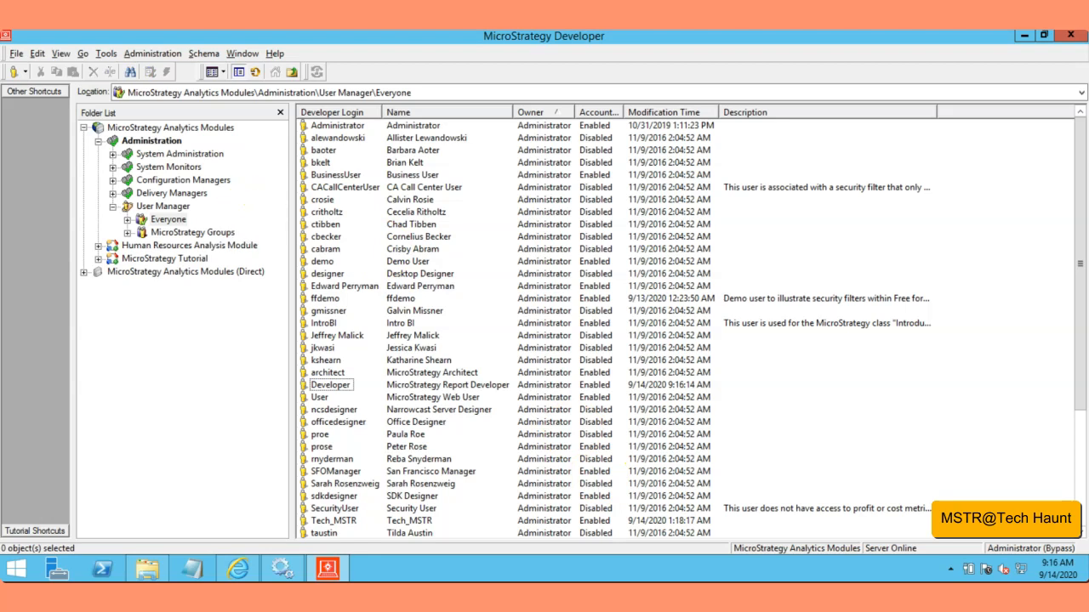
Step: Disconnect from the MicroStrategy Analytics Modules project source and log in again as Developer with the account password
right_click(150, 129)
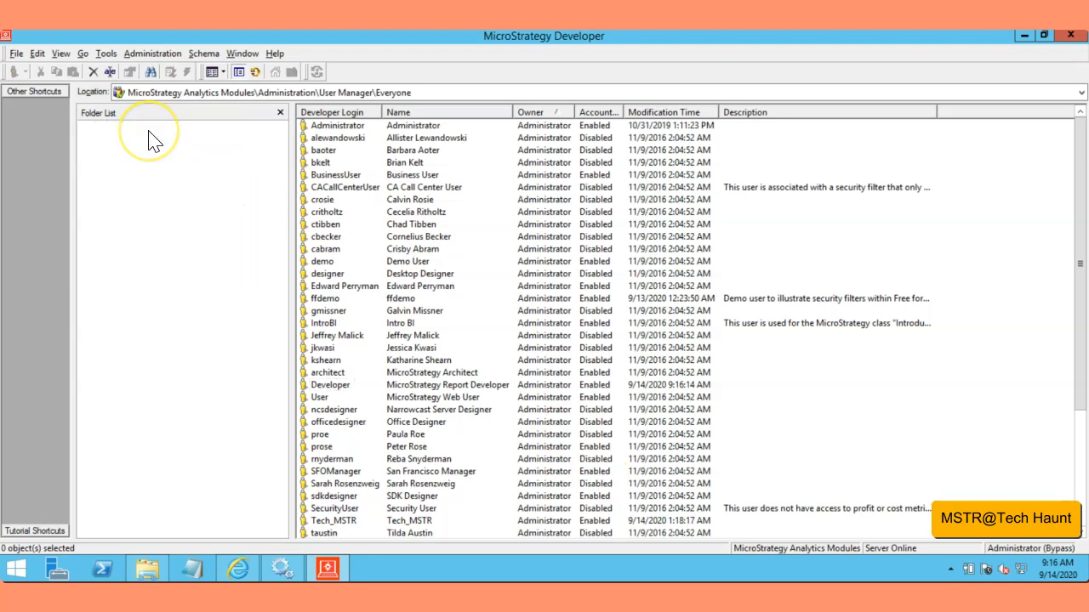
left_click(166, 140)
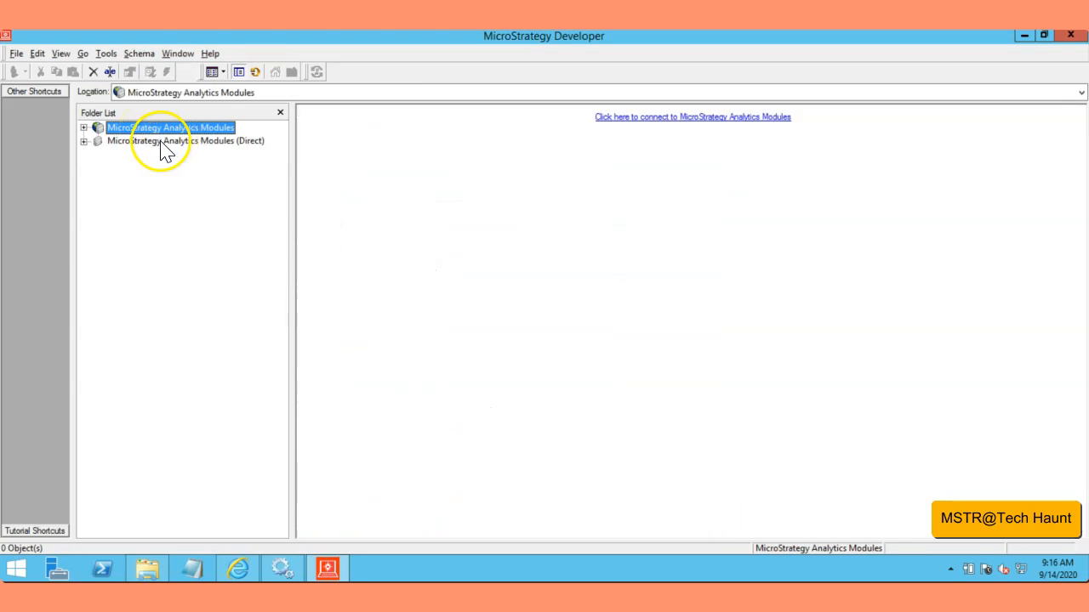
left_click(85, 128)
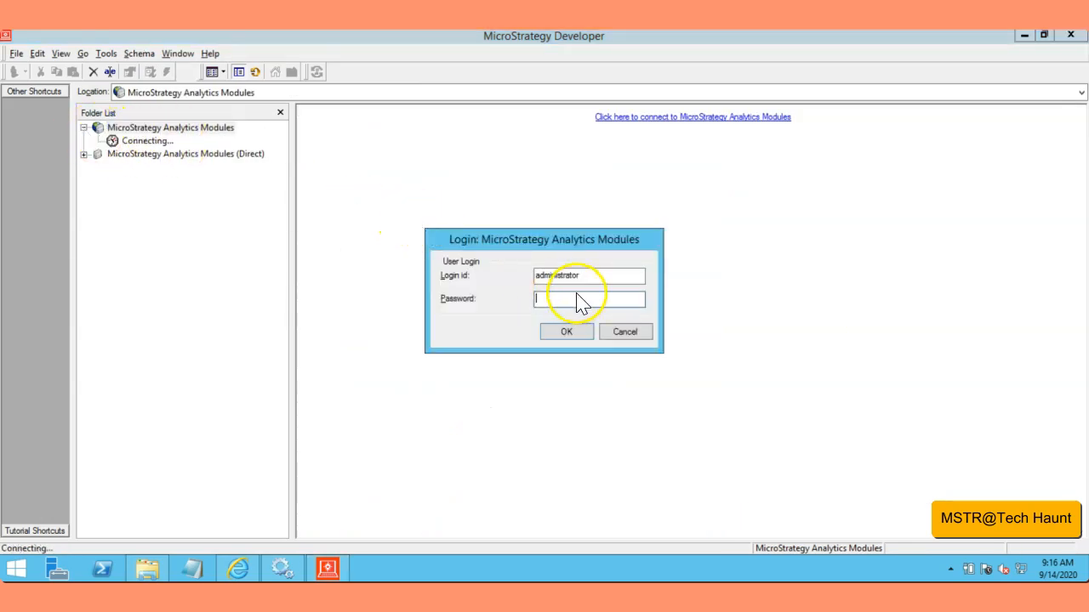
left_click_drag(584, 287, 536, 287)
left_click(565, 332)
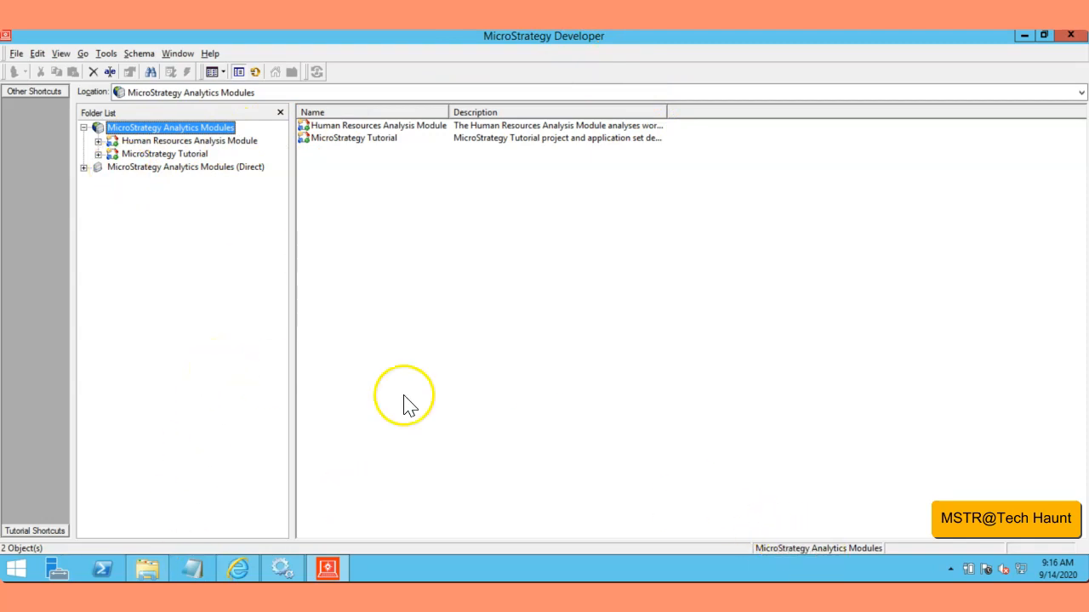
Step: Check the folders inside the Human Resources Analysis Module project and collapse it again
left_click(541, 419)
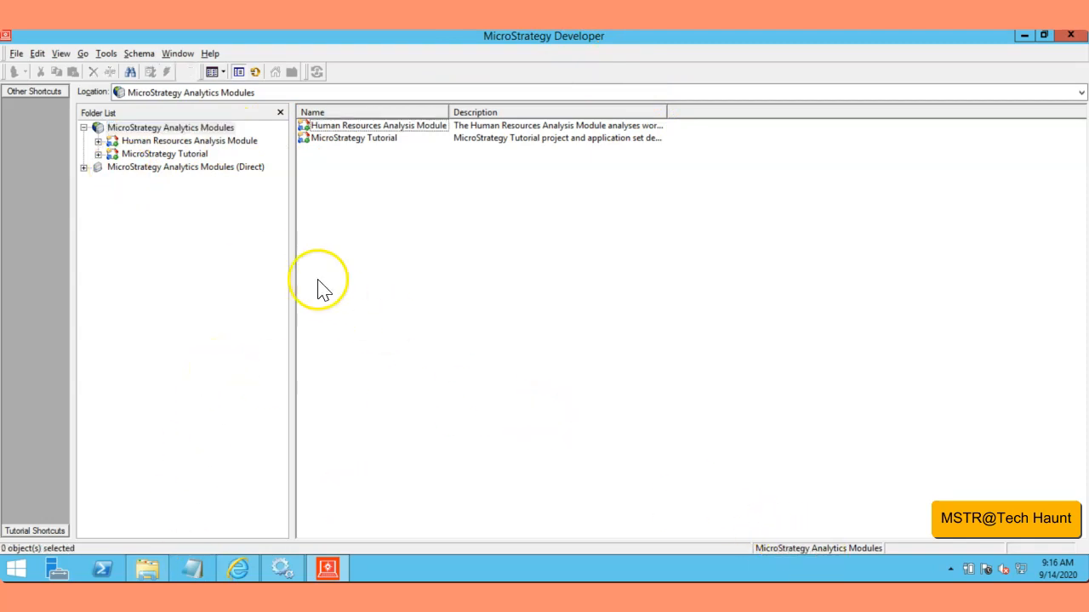
left_click(97, 141)
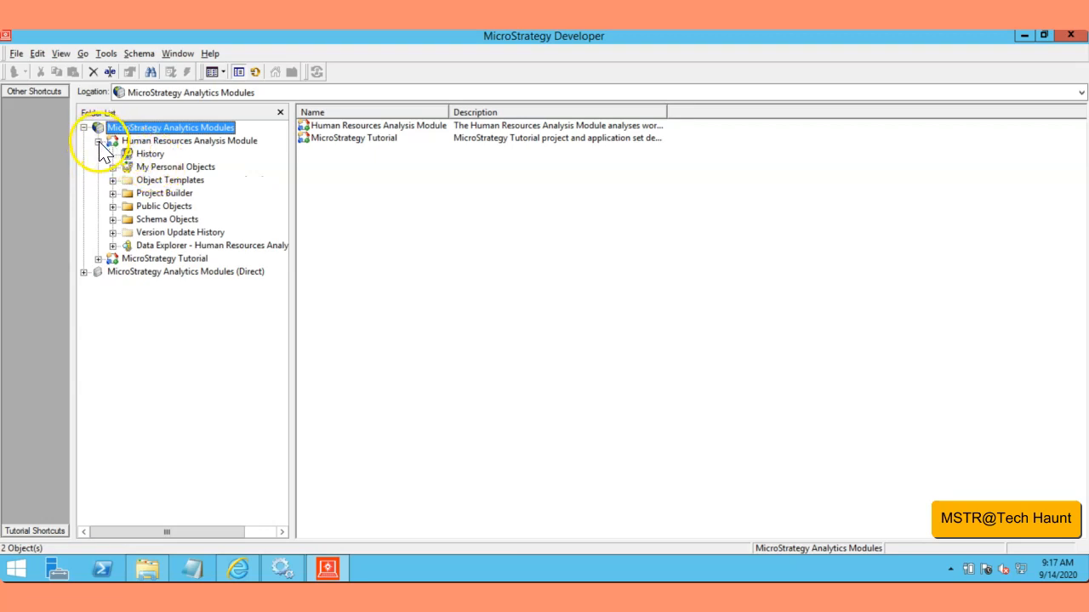
left_click(98, 141)
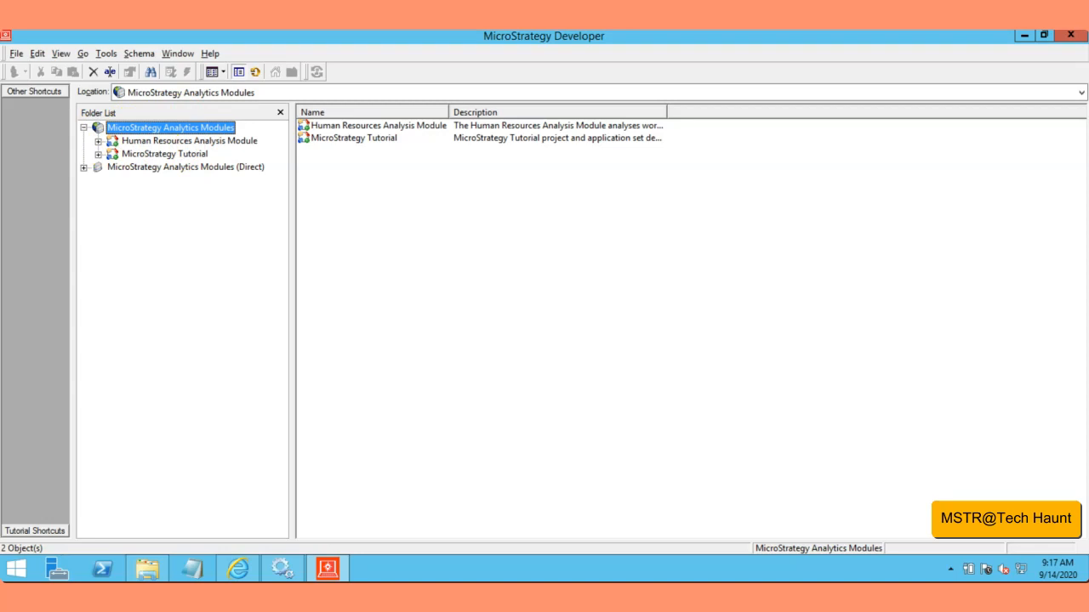
Step: Disconnect from the MicroStrategy Analytics Modules project source and try to log in as Developer with a different account password
right_click(164, 128)
left_click(204, 156)
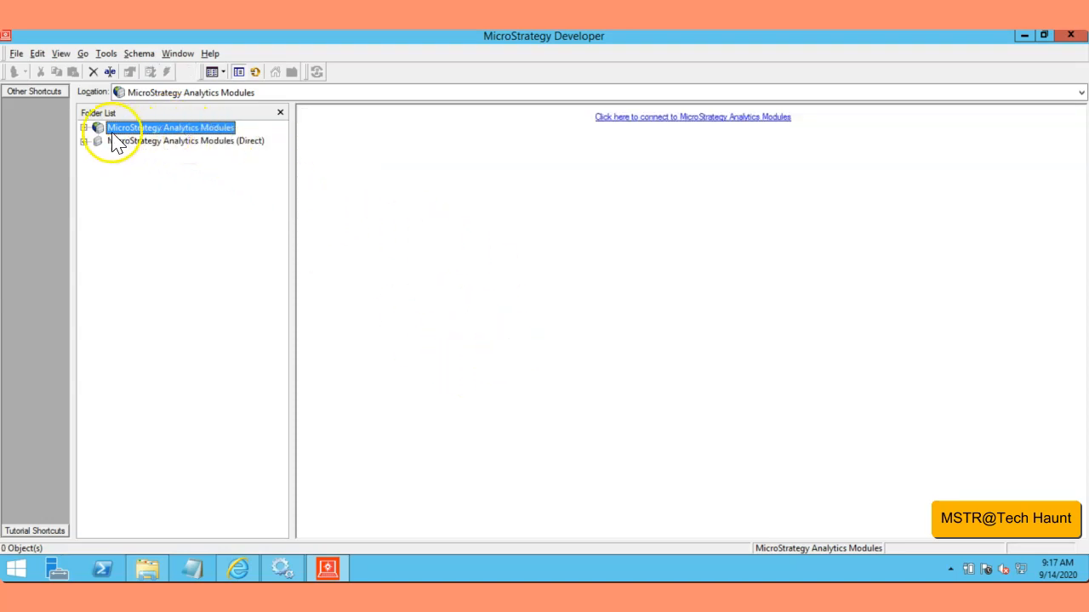
left_click(84, 129)
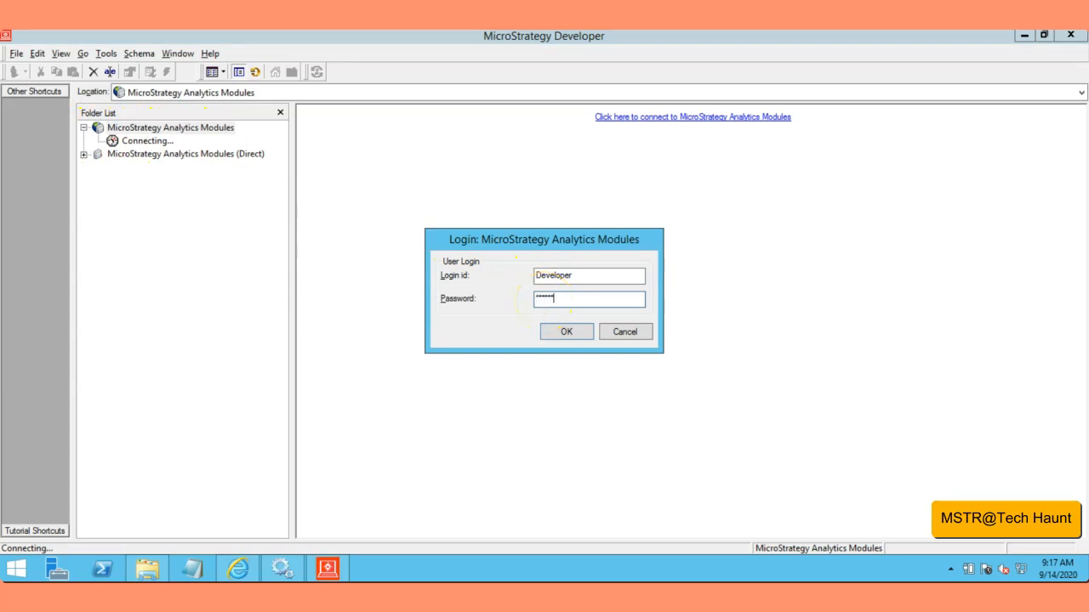
key("Return")
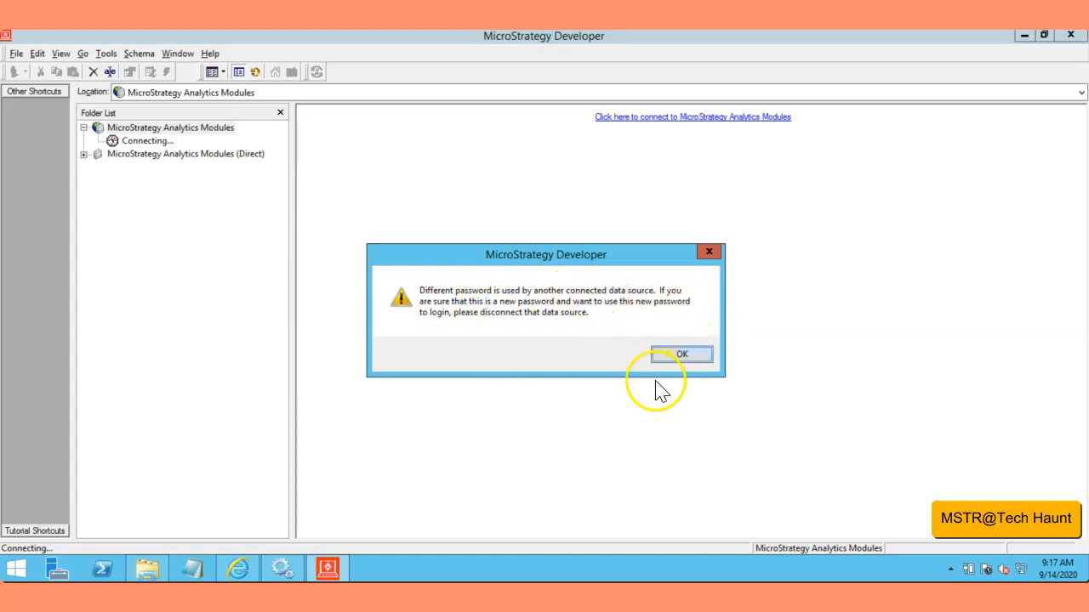
left_click(684, 356)
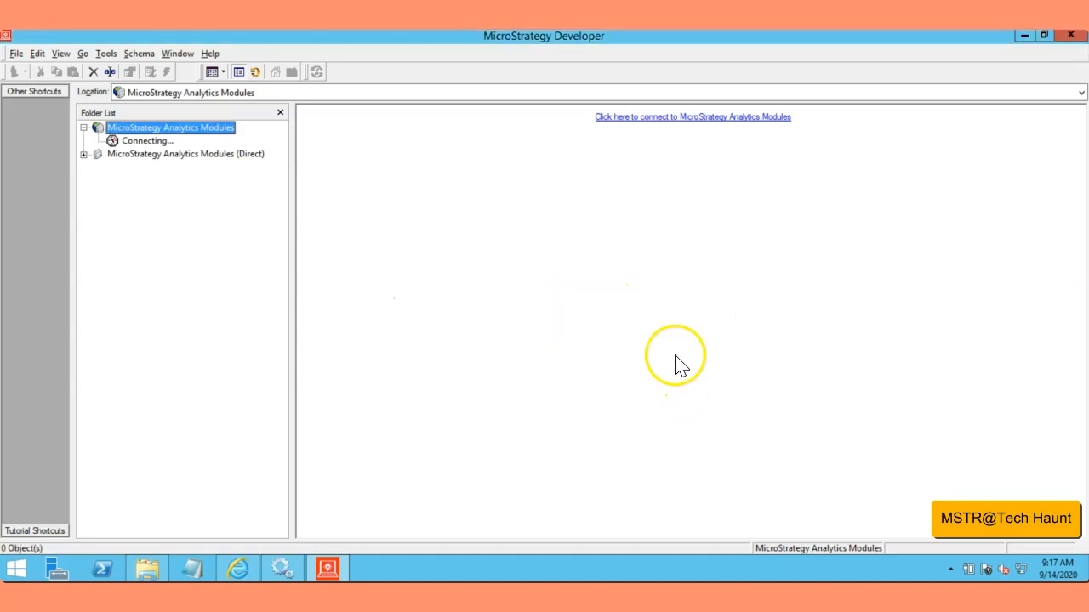
Step: Try two more Developer logins with a different account password to test the lockout policy
left_click(84, 129)
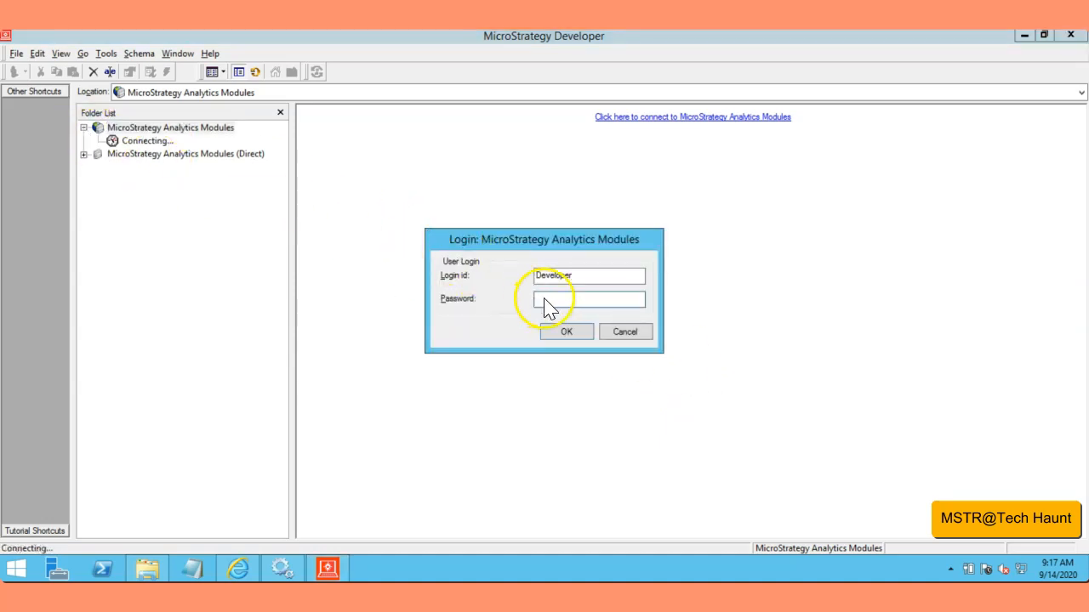
key("Return")
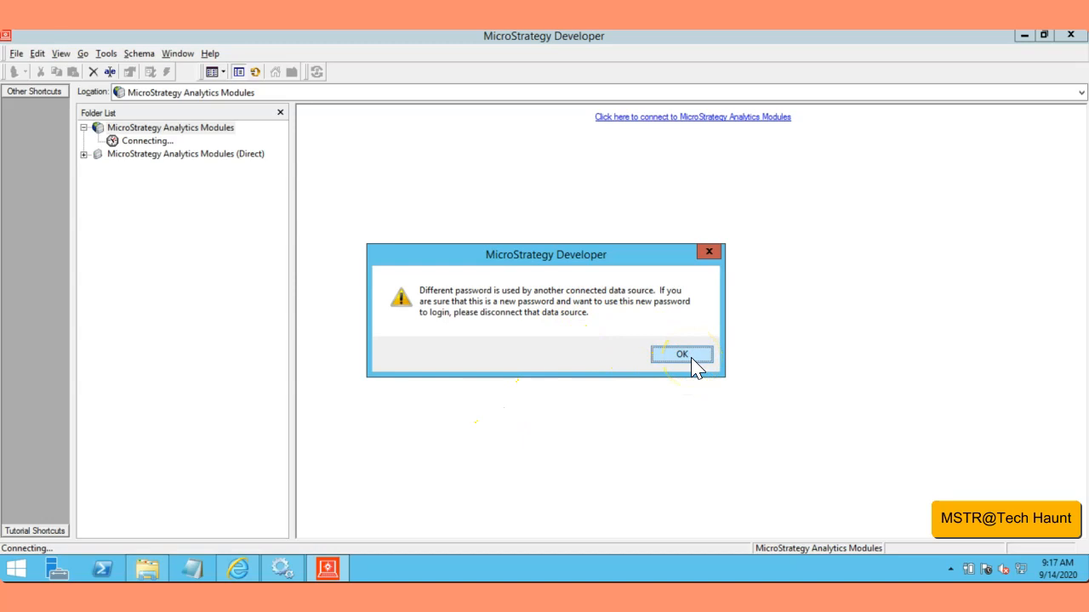
left_click(696, 356)
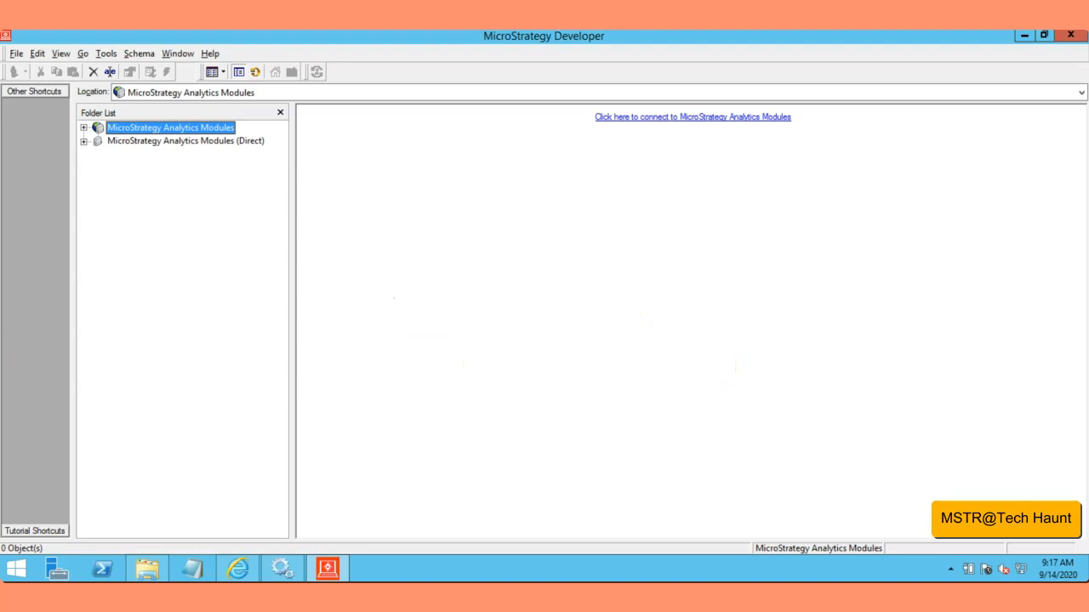
left_click(83, 127)
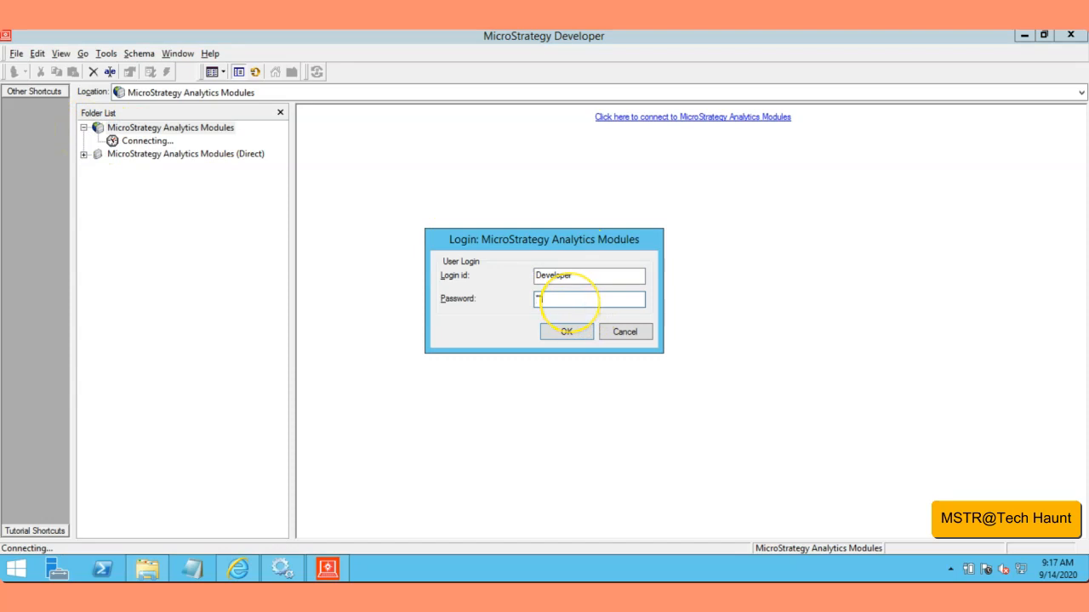
key("Return")
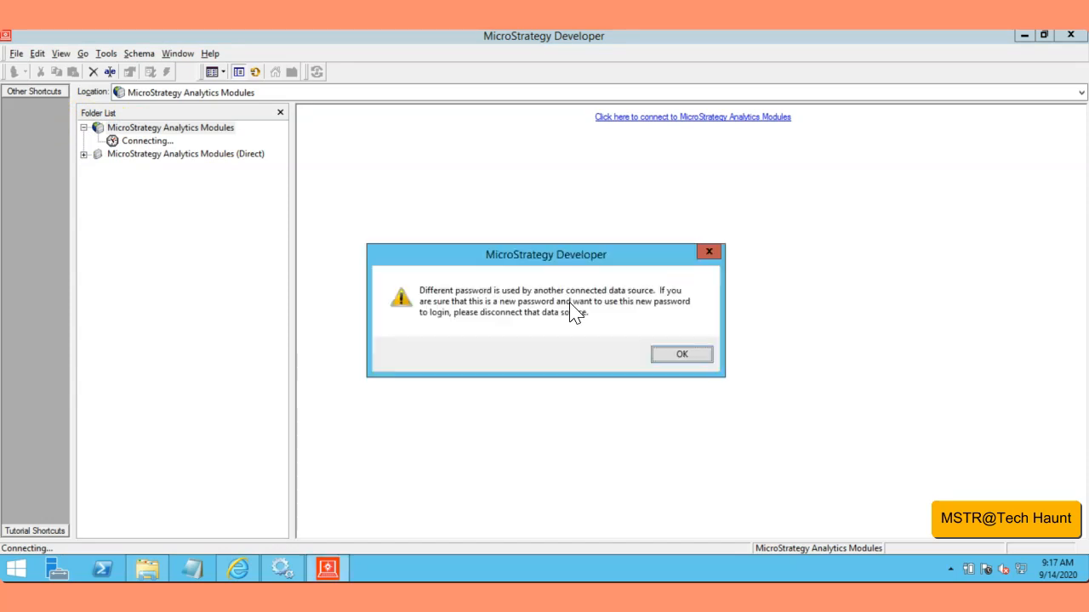
left_click(660, 356)
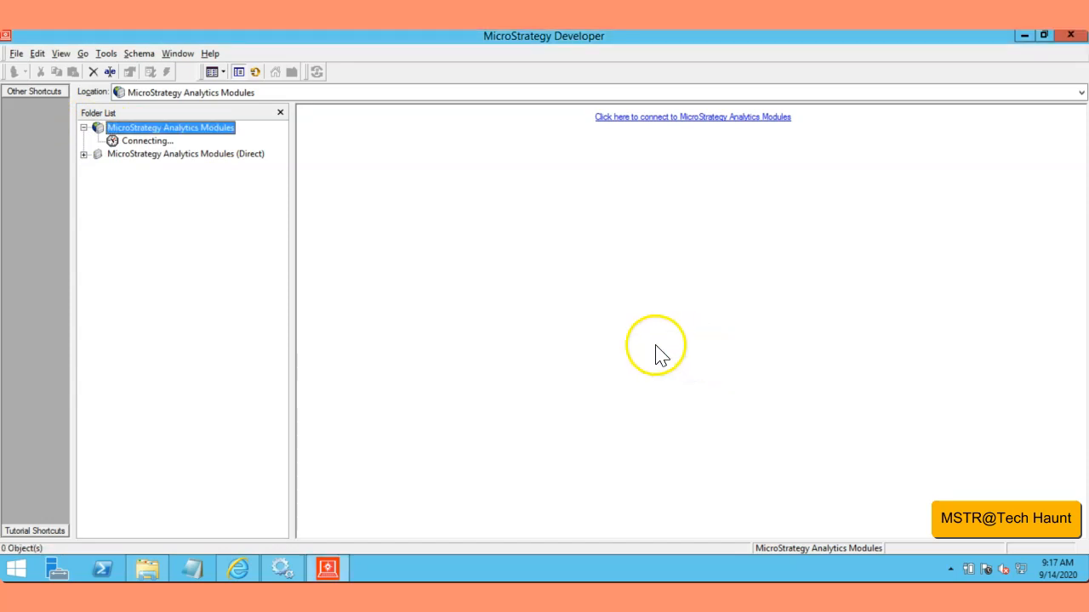
Step: Log in to the MicroStrategy Analytics Modules project source with the administrator login id
left_click(85, 129)
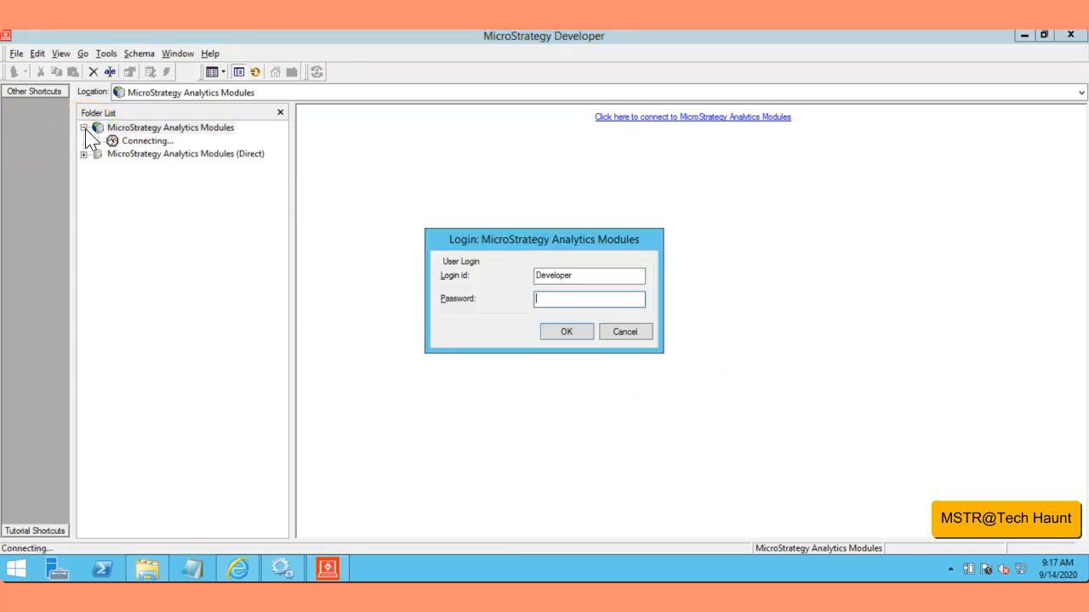
left_click_drag(536, 274, 590, 279)
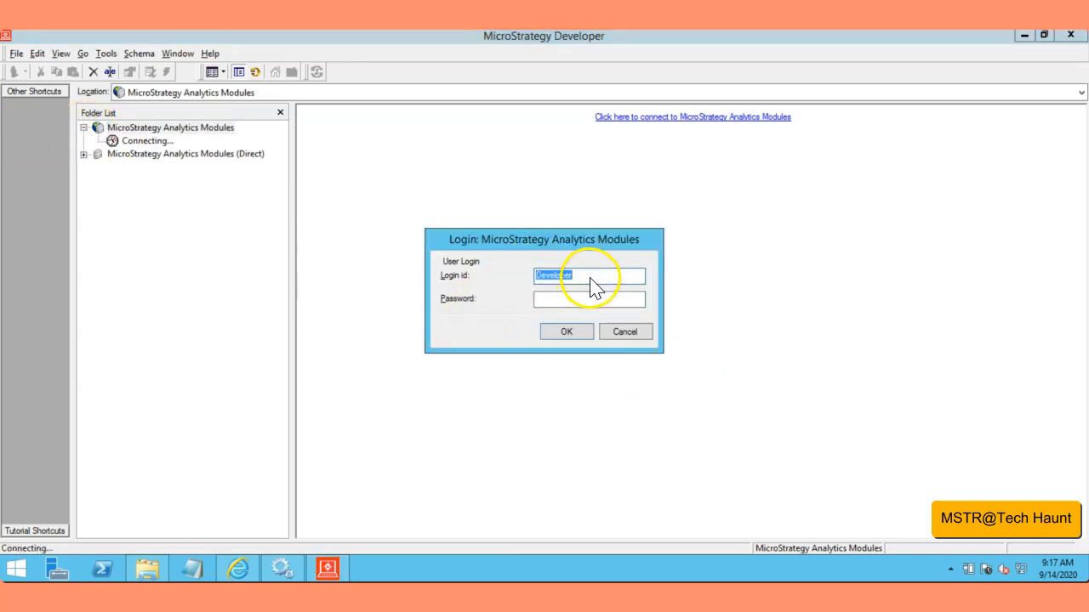
type("administrator")
key("Return")
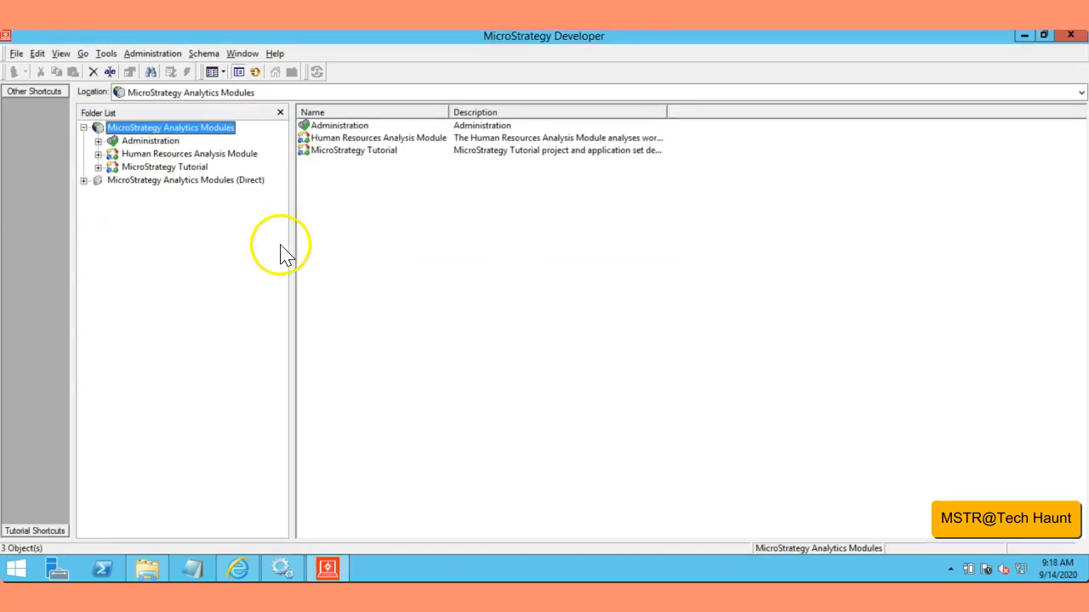
Step: Dismiss the product activation notice and list the users of the Everyone group under User Manager
left_click(98, 141)
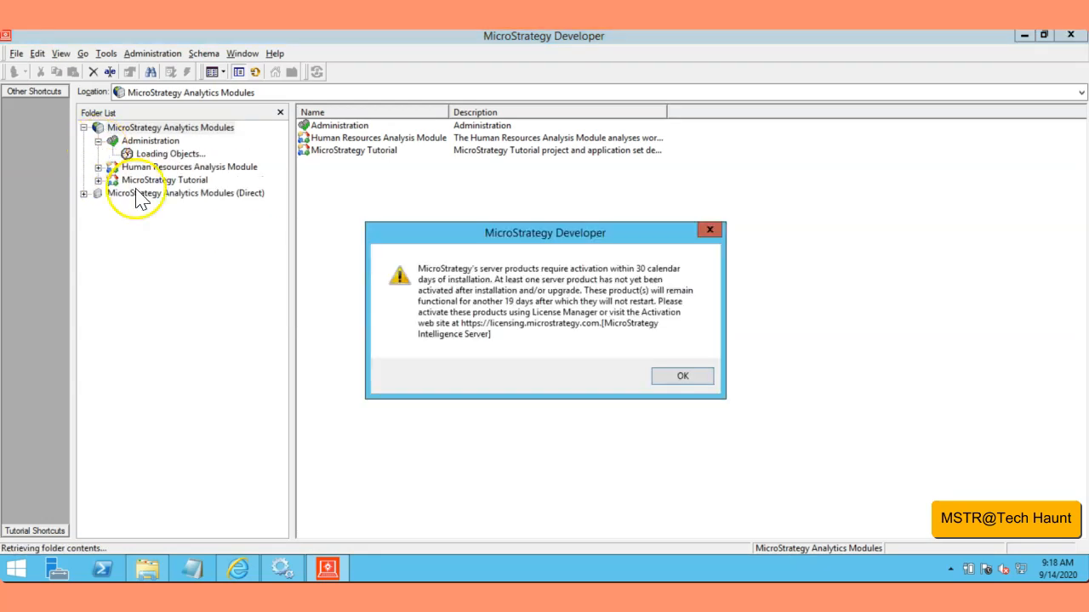
left_click(685, 376)
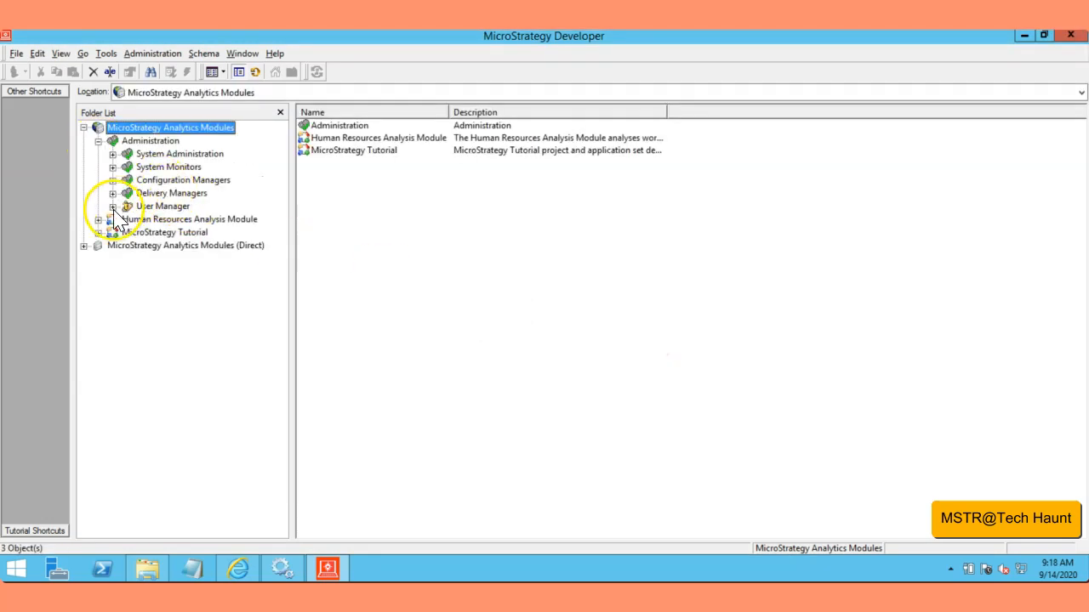
left_click(112, 207)
left_click(167, 220)
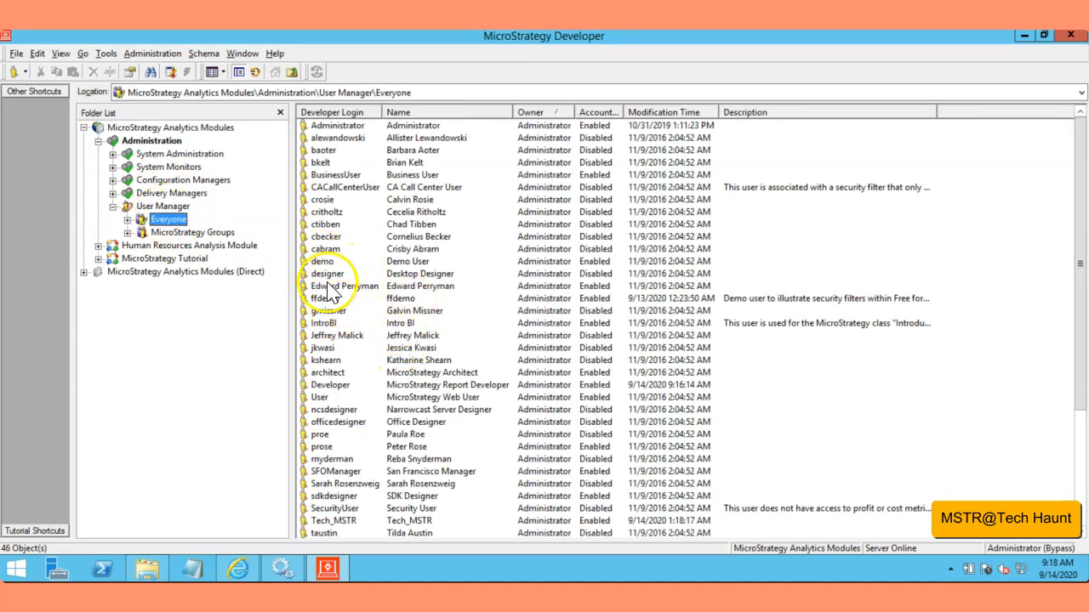
Step: Review the Developer user's properties and general user definition, closing both without changes
left_click(325, 237)
left_click(330, 387)
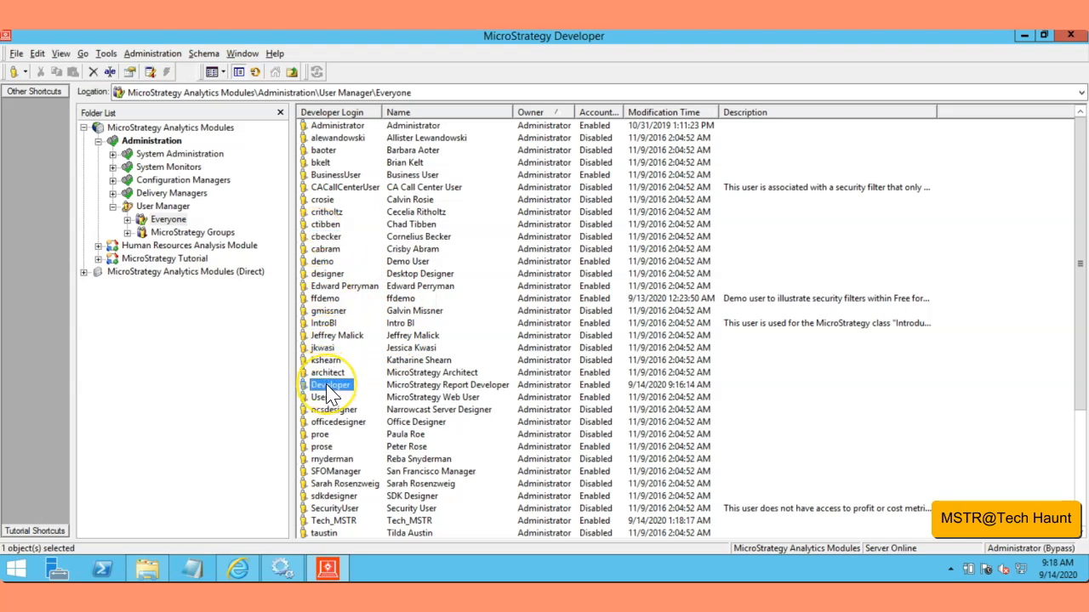
right_click(328, 387)
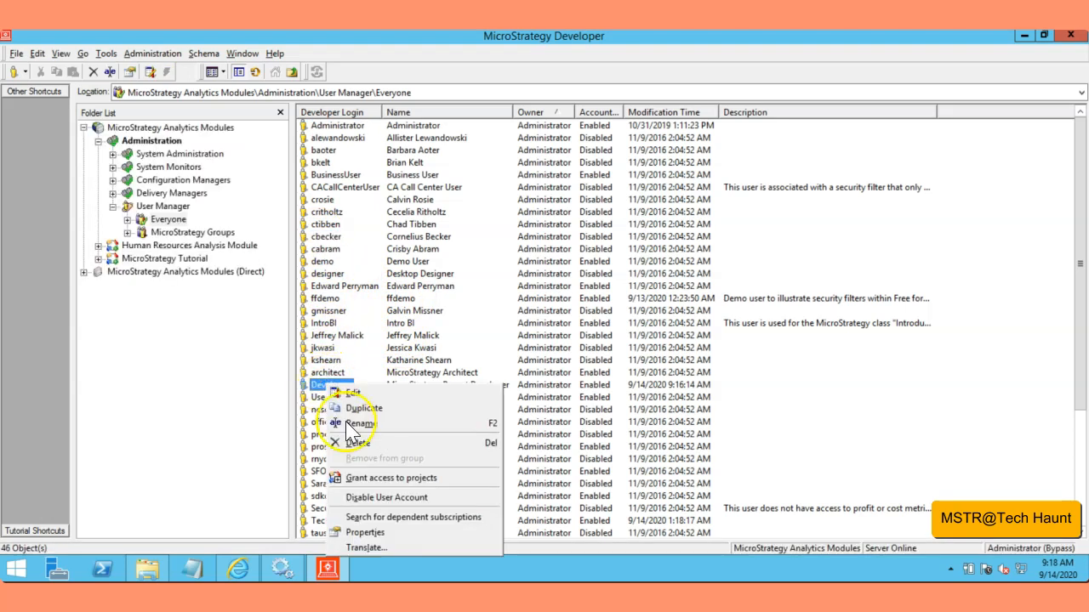
left_click(364, 533)
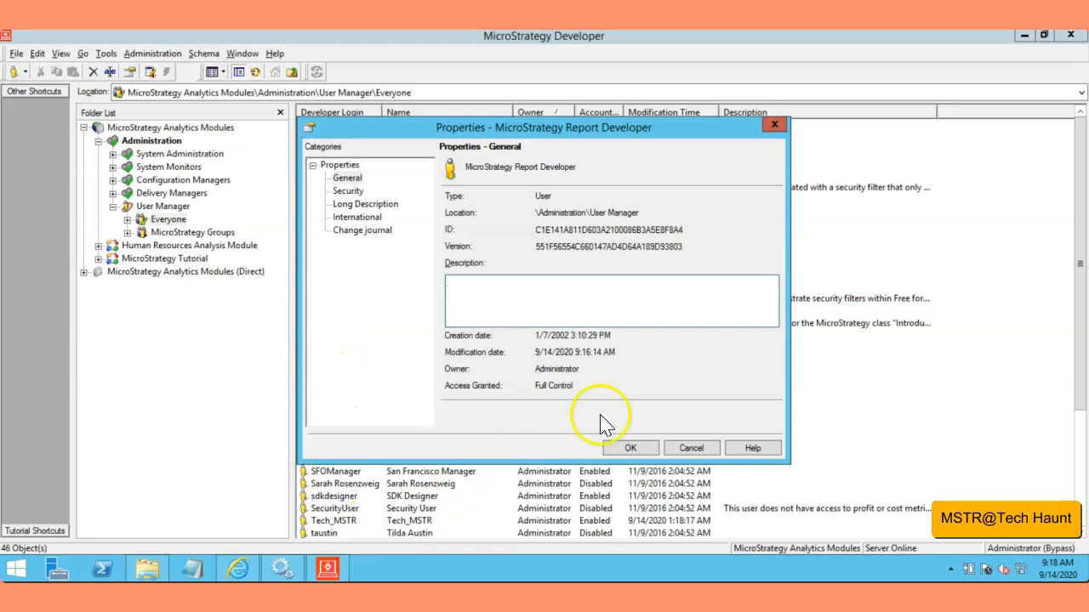
left_click(694, 449)
right_click(331, 388)
left_click(357, 398)
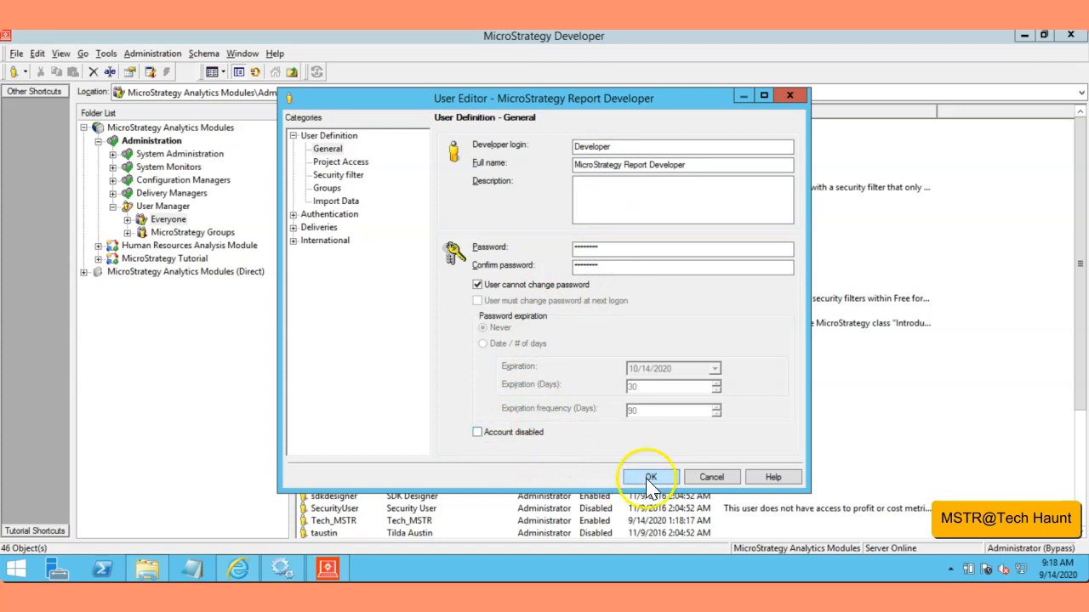
left_click(706, 478)
Step: Review the account lockout and password complexity settings in the Intelligence Server configuration's Security category and close it
right_click(199, 130)
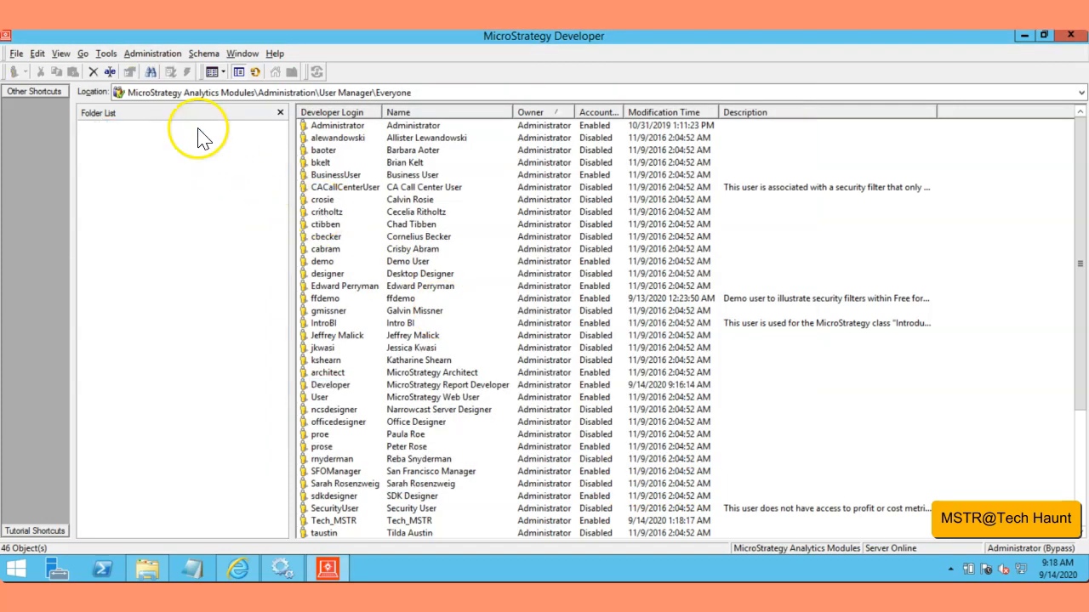
left_click(224, 175)
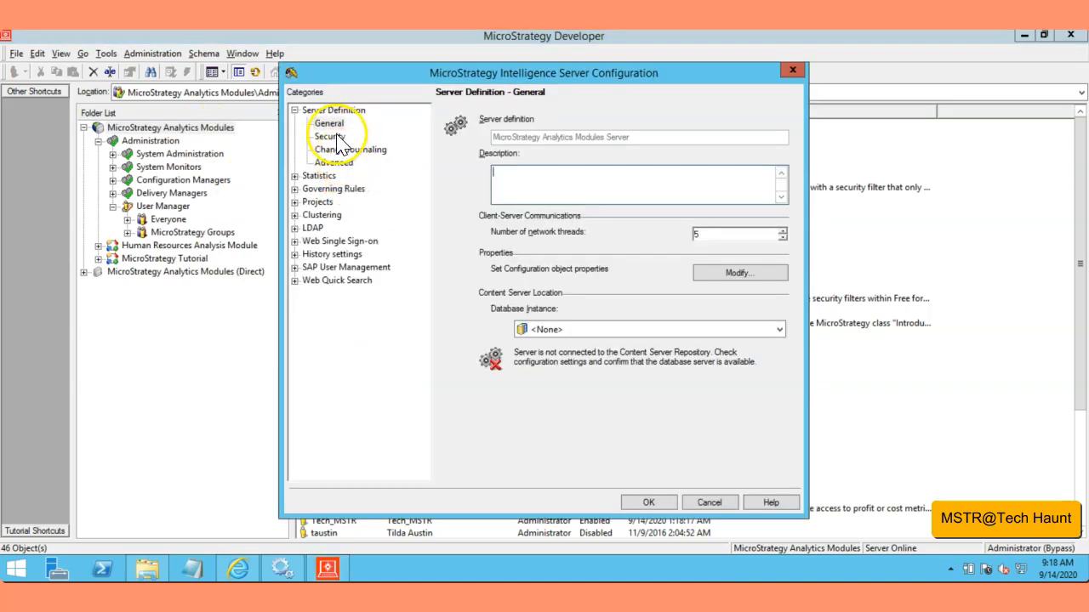
left_click(329, 136)
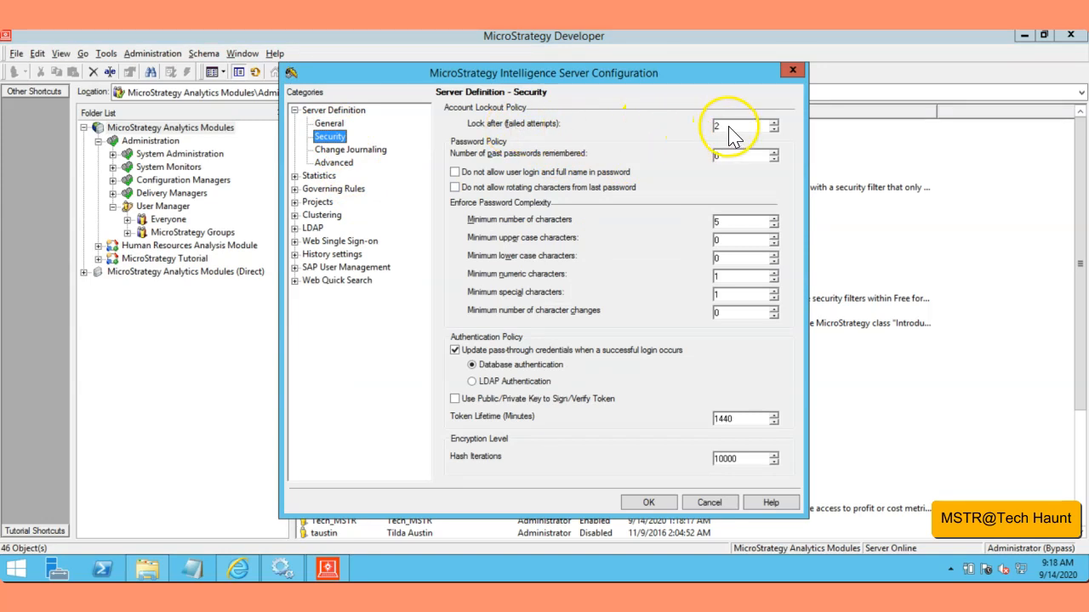
left_click(649, 503)
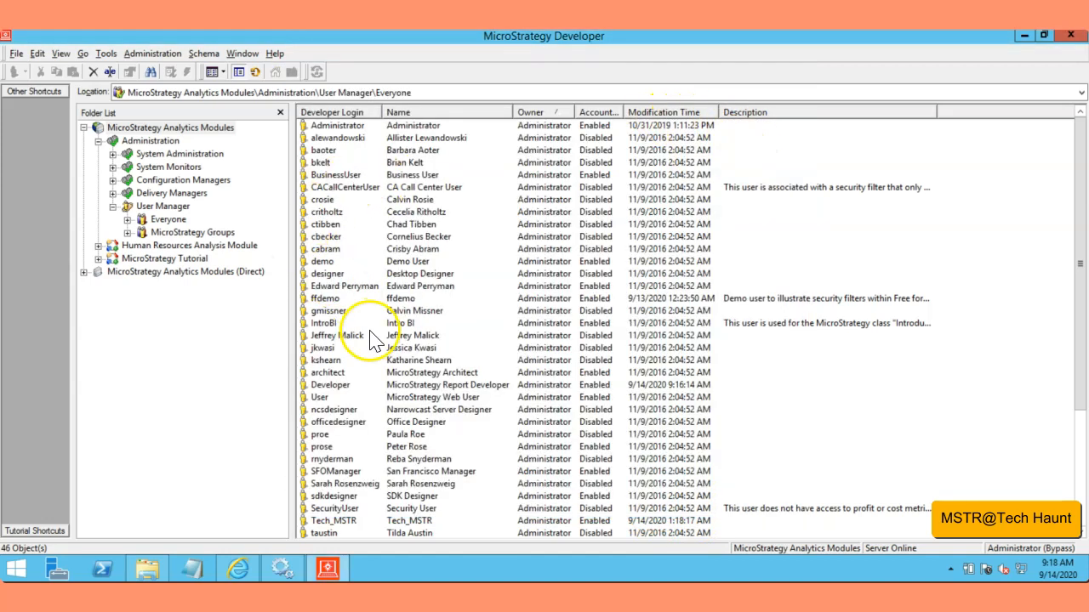
Step: Create a new user in the Everyone group with TestUser as both login and full name
left_click(342, 319)
left_click(180, 222)
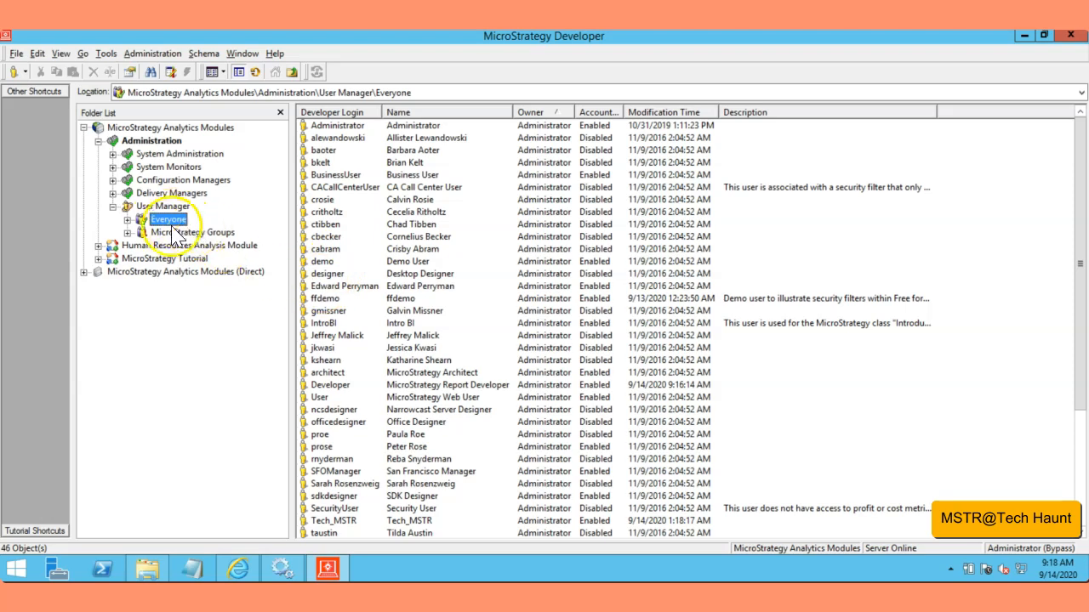
right_click(174, 227)
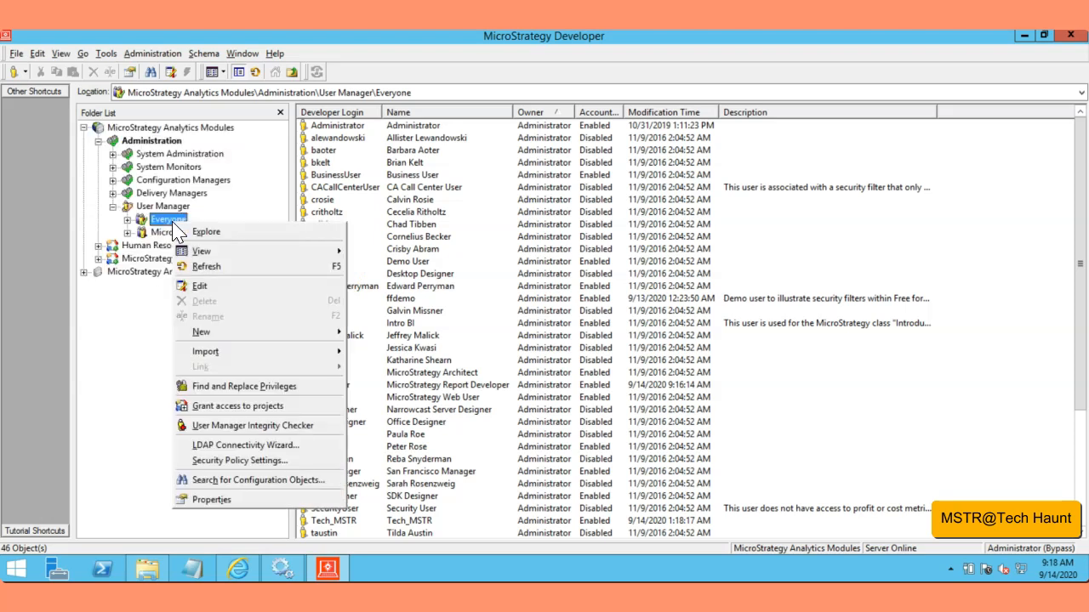
mouse_move(314, 340)
left_click(359, 333)
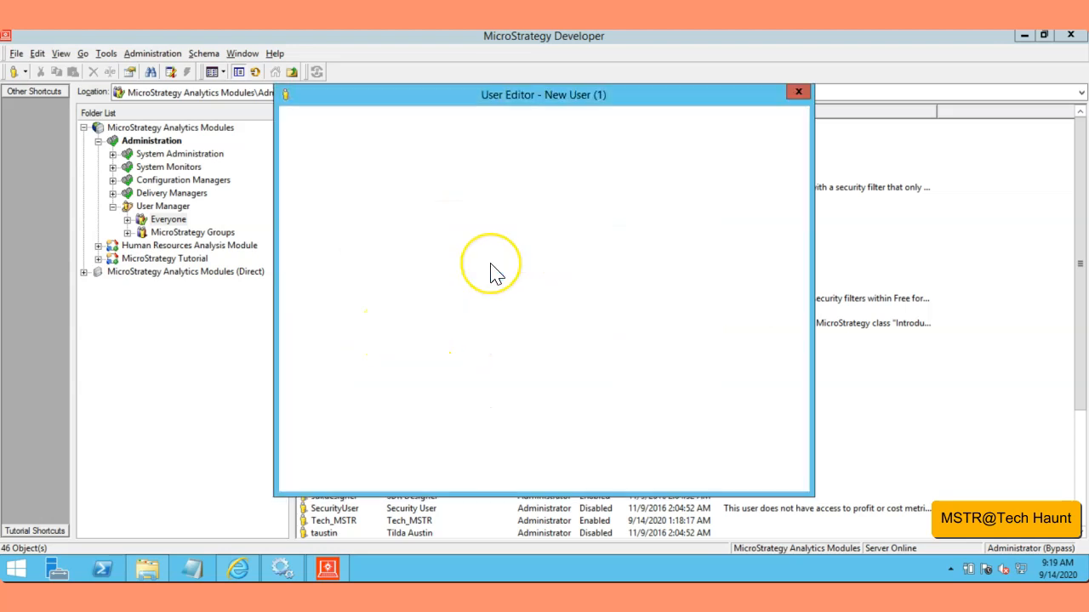
left_click_drag(575, 147, 629, 145)
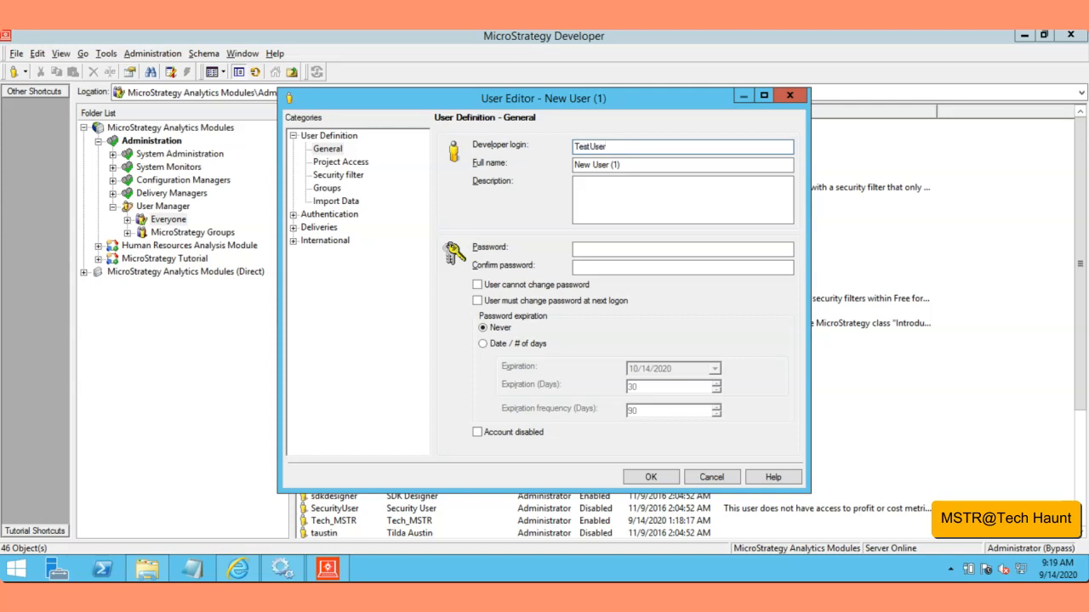
key("Tab")
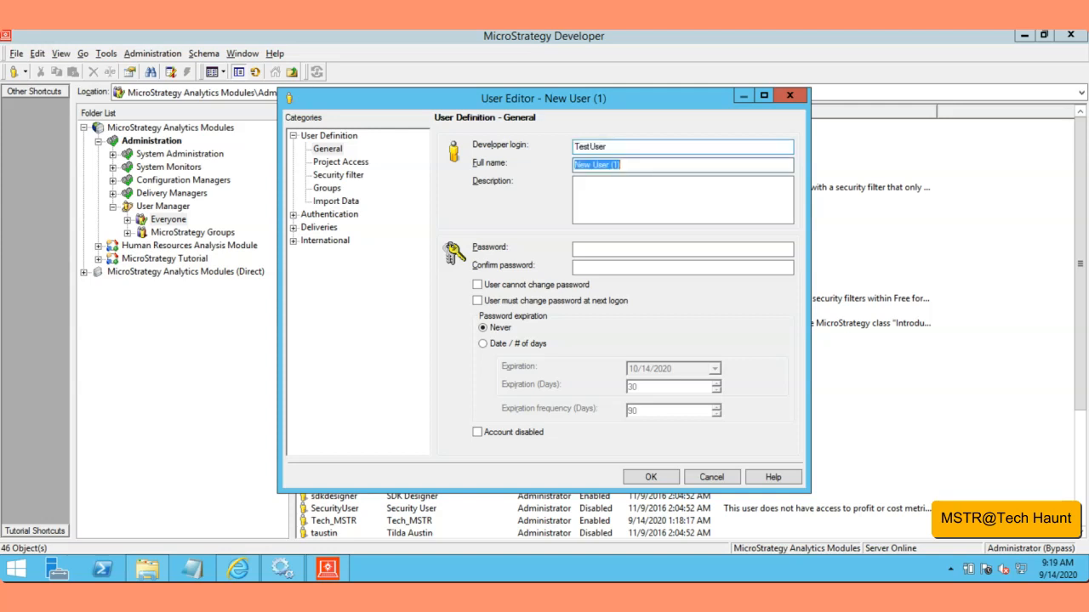
Step: Enter and confirm TestUser's account password, prevent the user from changing it, and save the user definition
left_click(623, 252)
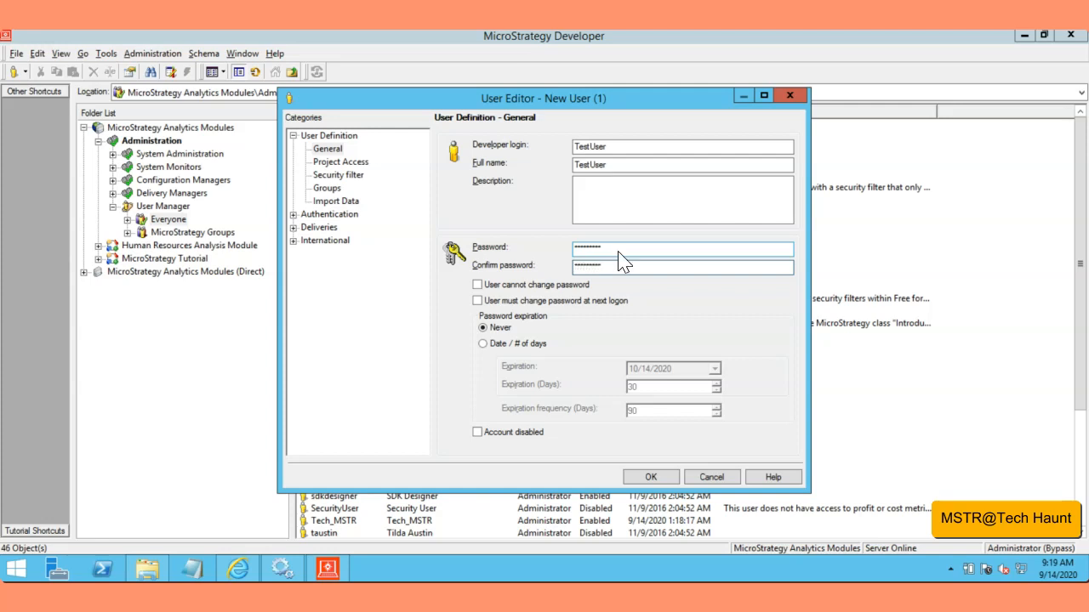
left_click(477, 285)
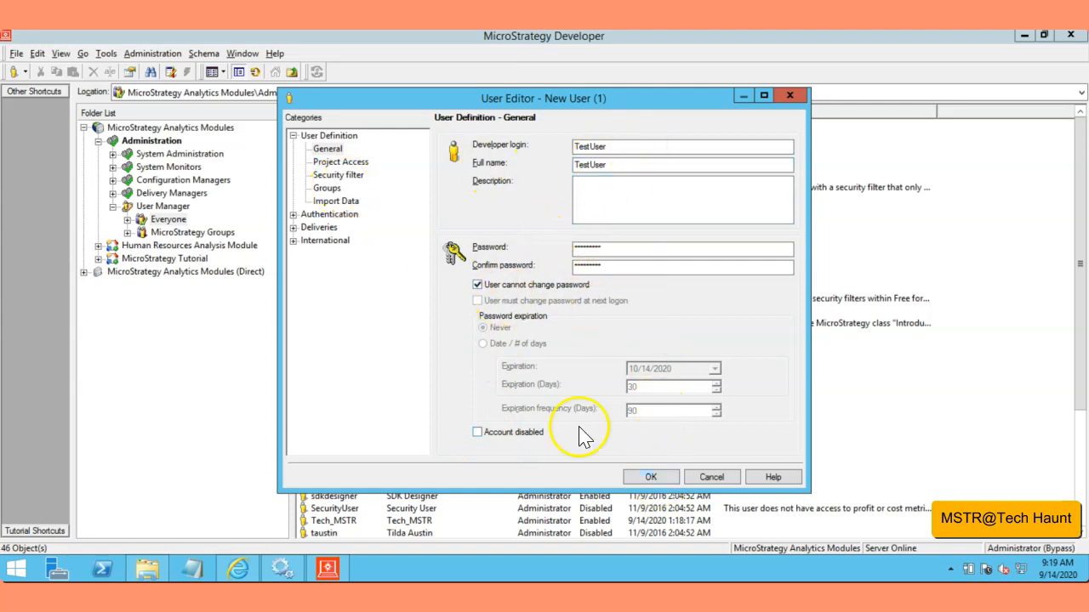
left_click(668, 479)
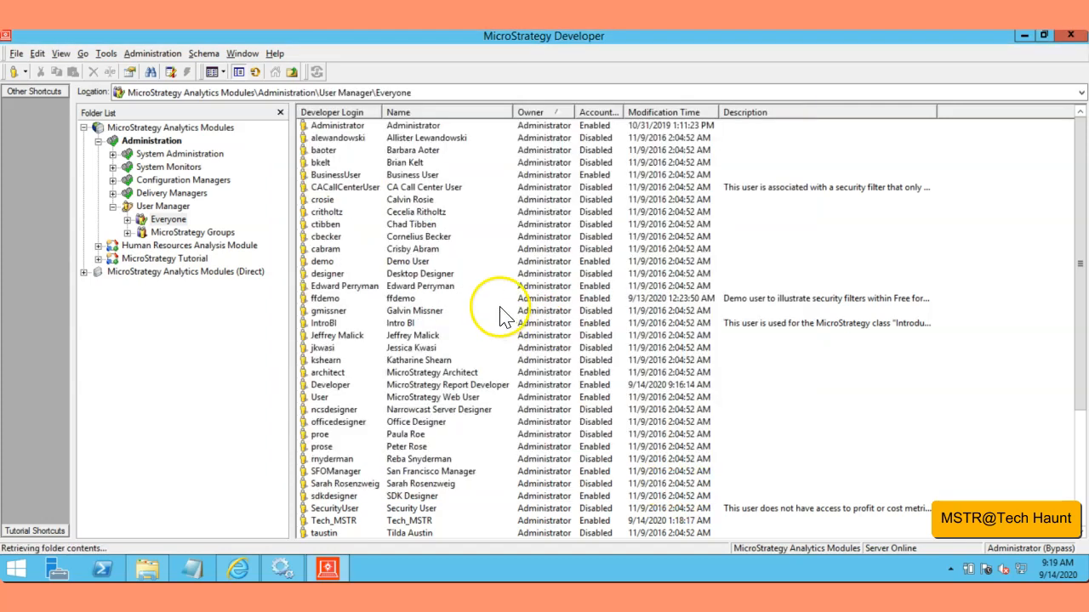
Step: Reconnect to the MicroStrategy Analytics Modules project source, logging in as TestUser with the account password, and dismiss the notice
right_click(180, 130)
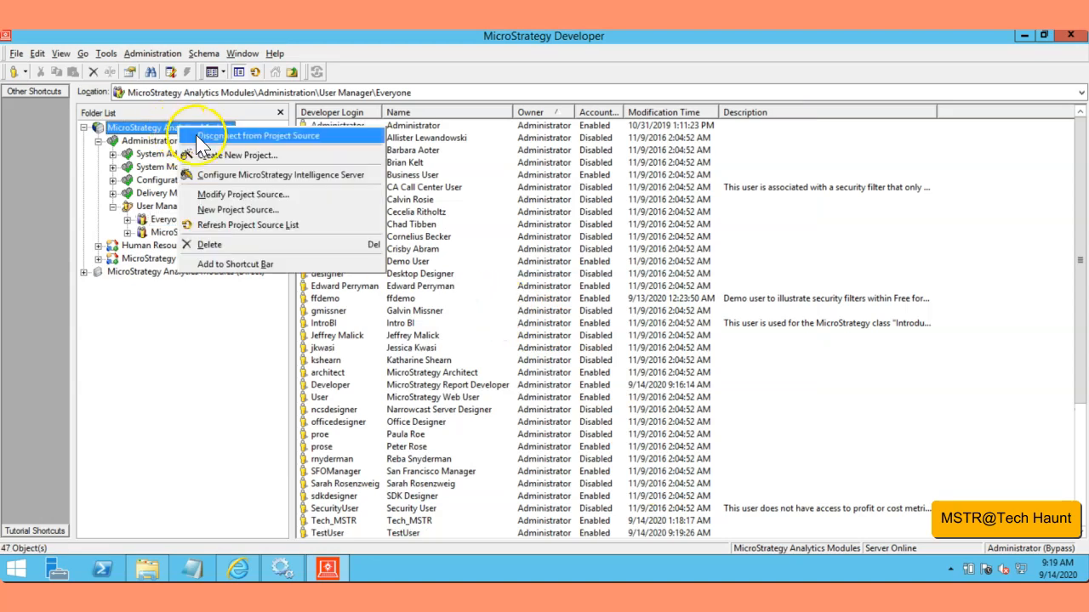
left_click(197, 136)
left_click(84, 127)
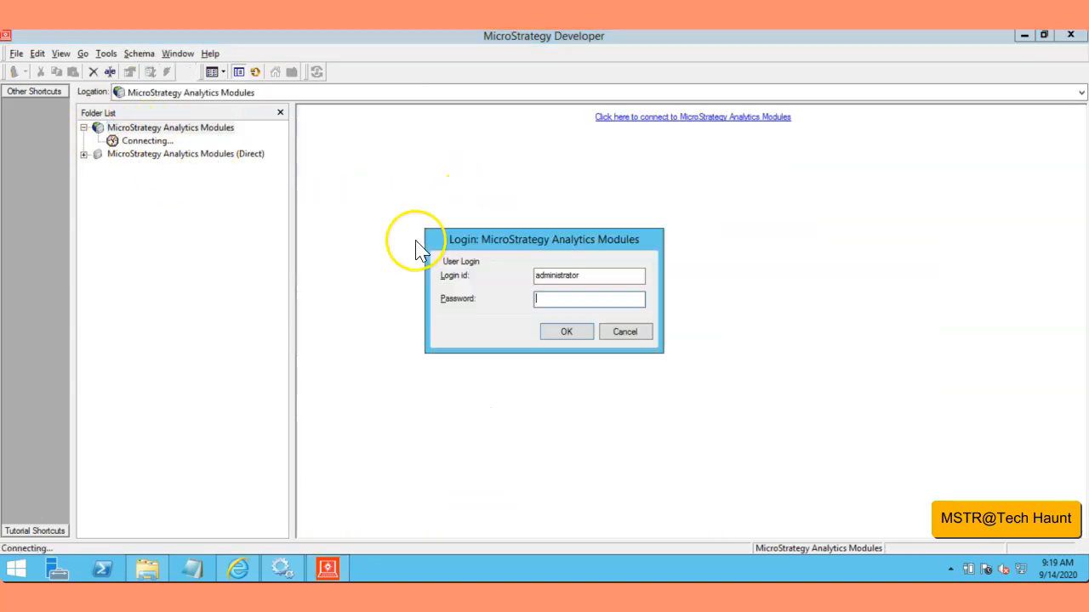
left_click_drag(538, 277, 606, 283)
type("TestUser")
left_click(570, 299)
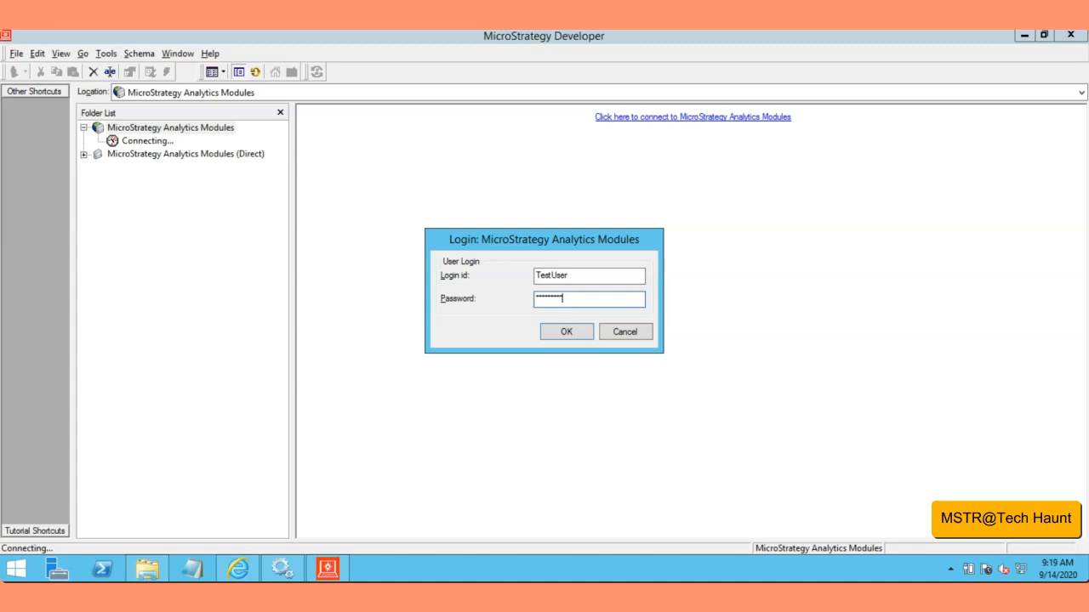
key("Return")
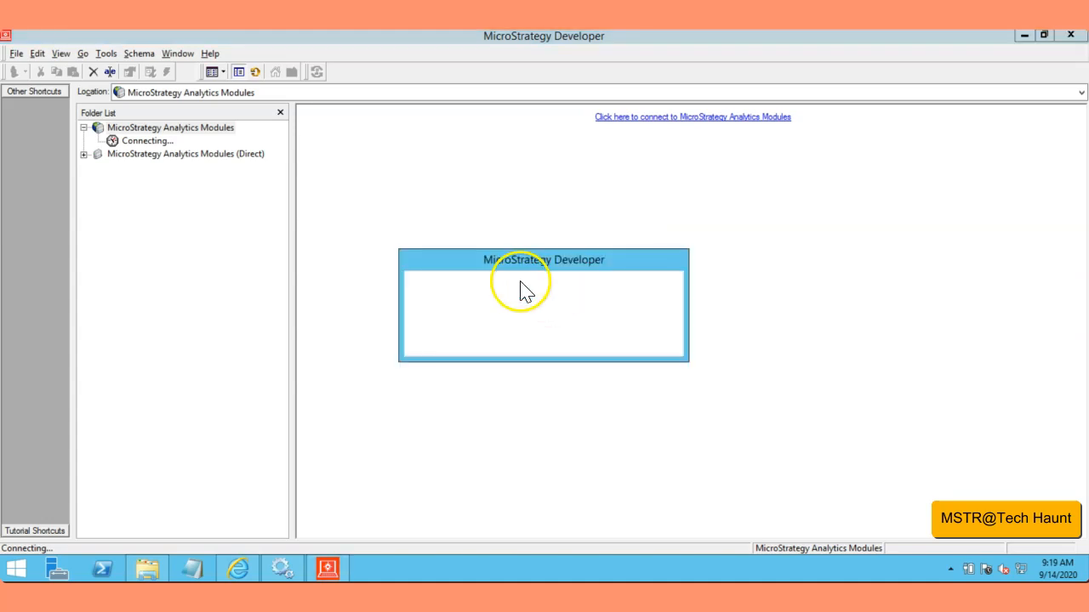
left_click(647, 339)
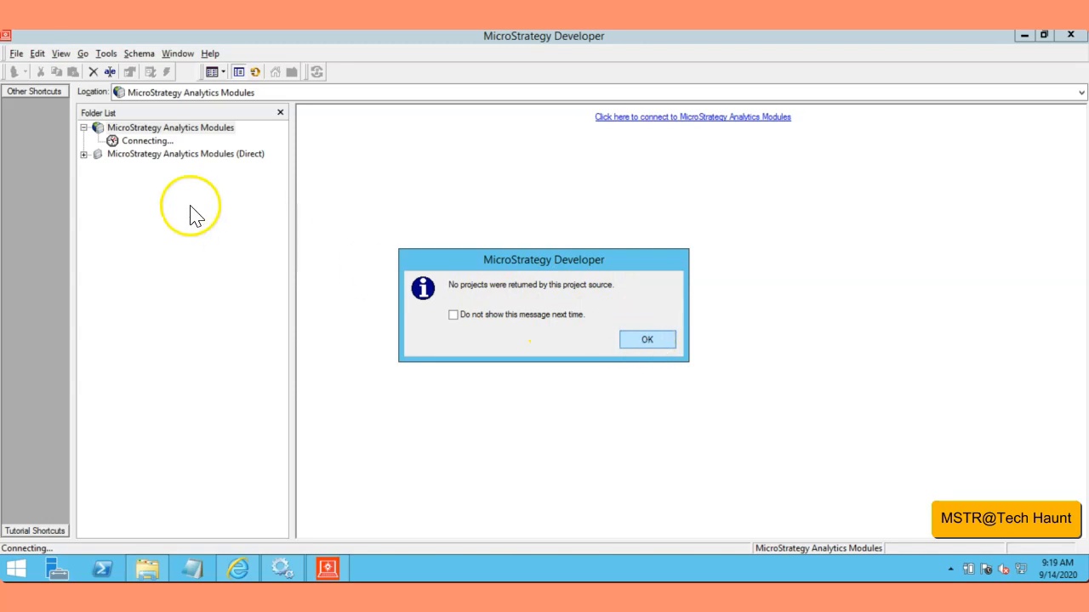
Step: Disconnect from the project source and repeatedly try to log in as TestUser with an incorrect password to test the account lockout
right_click(136, 128)
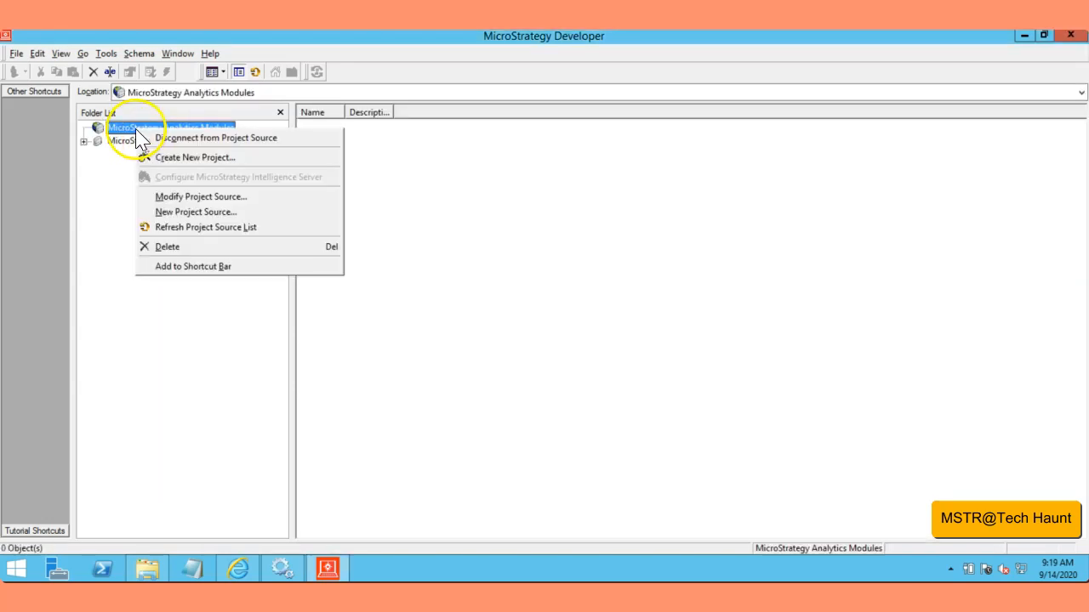
left_click(175, 139)
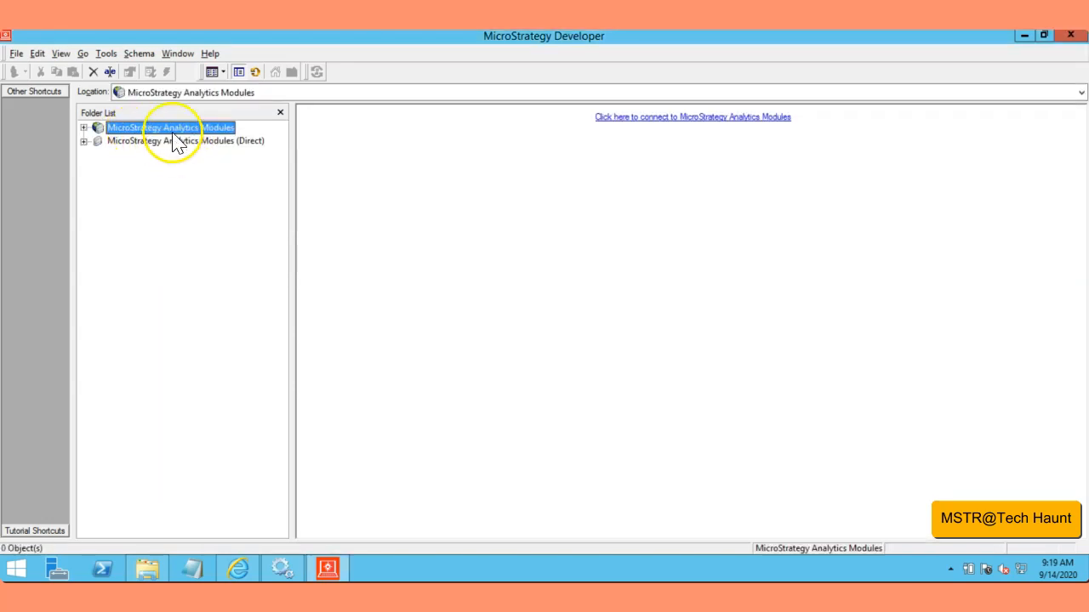
left_click(83, 128)
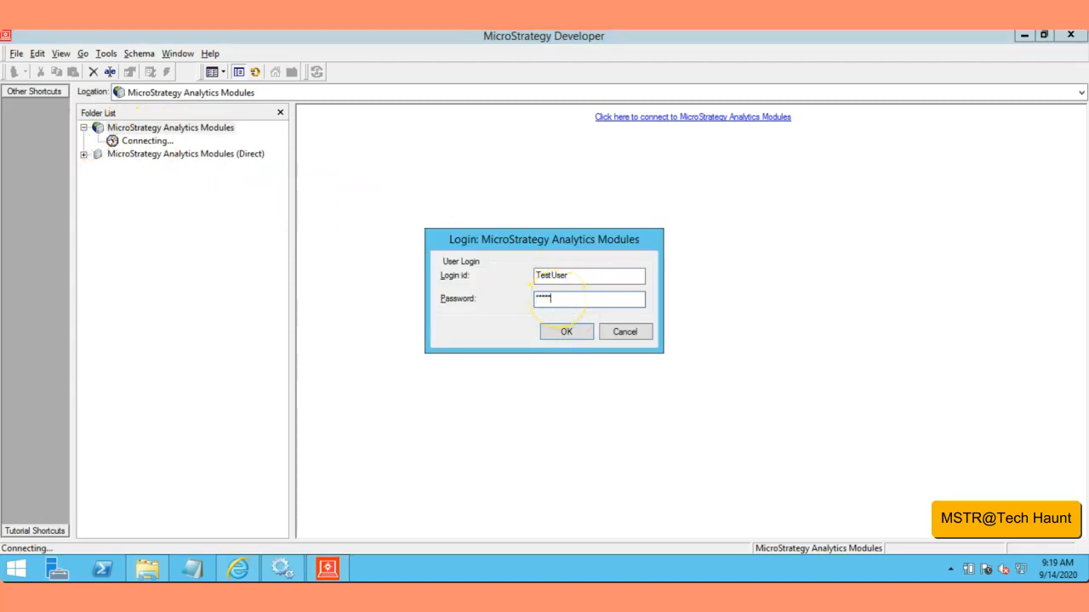
key("Return")
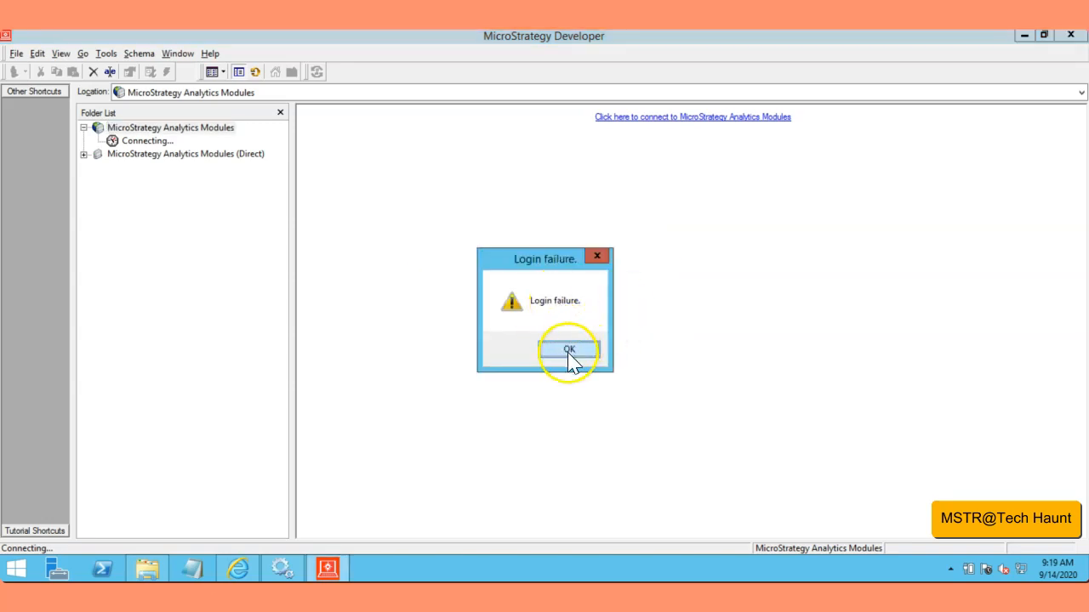
left_click(567, 347)
left_click(567, 333)
left_click(568, 351)
Step: Log in to the MicroStrategy Analytics Modules project source with administrator as the login id
left_click(536, 276)
left_click_drag(535, 276, 587, 274)
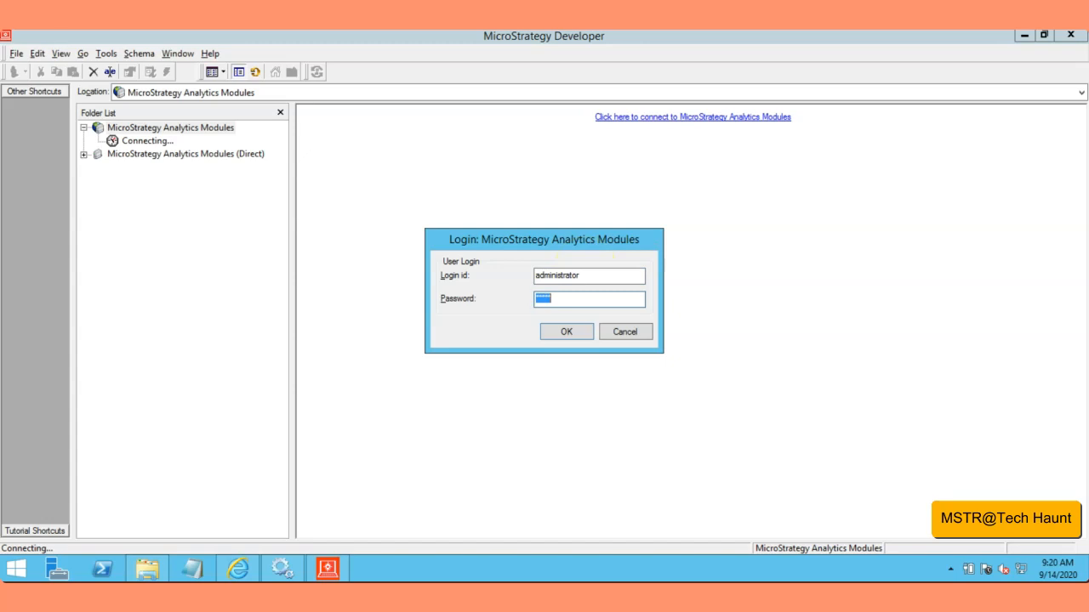
key("Return")
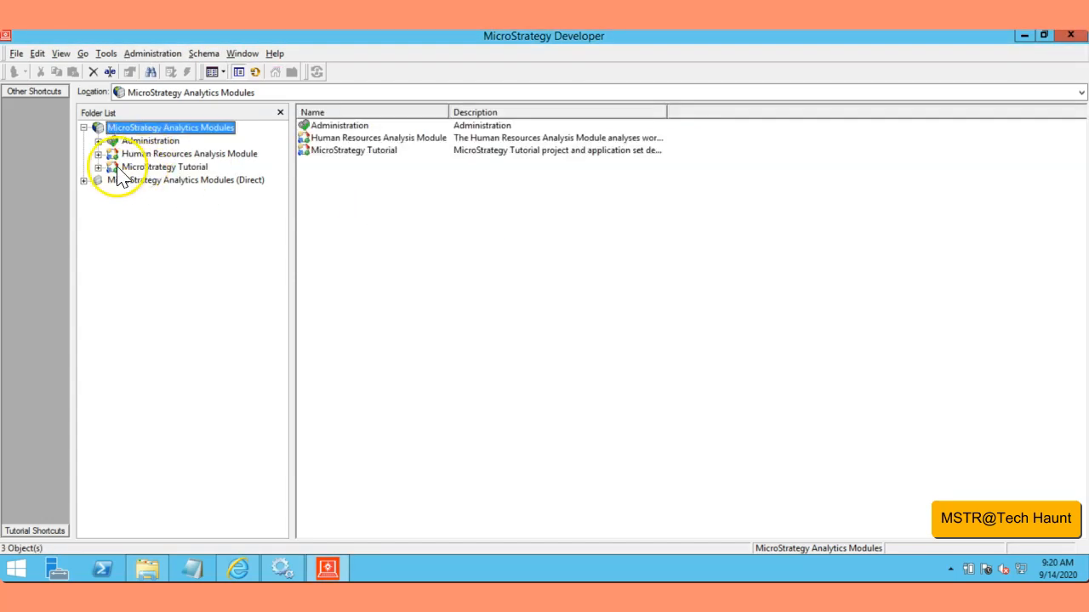
Step: Dismiss the product activation notice and display the users of the Everyone group in the User Manager
left_click(99, 142)
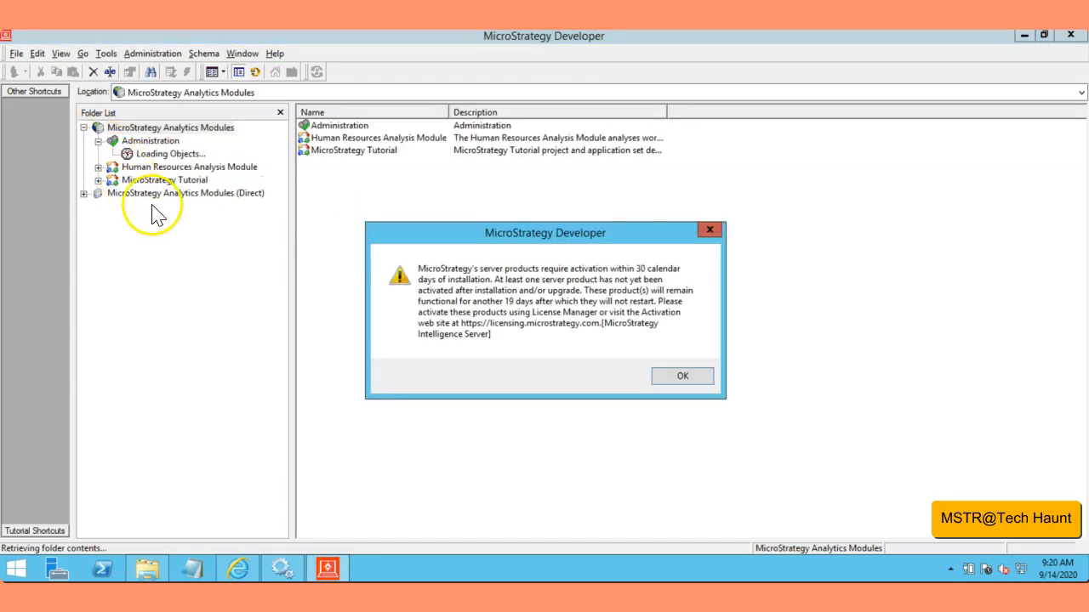
left_click(685, 376)
left_click(112, 206)
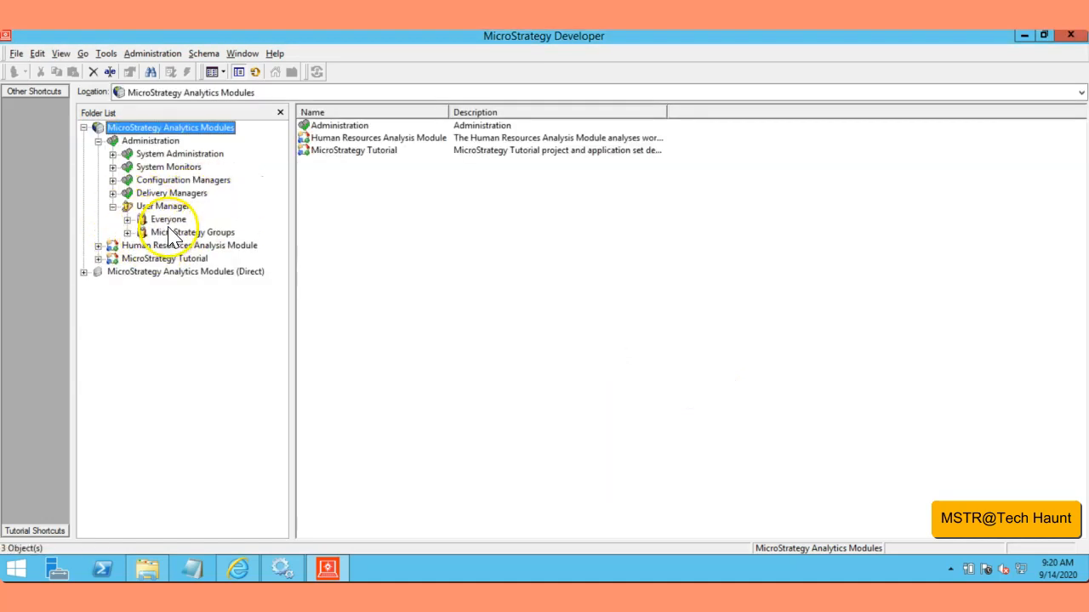
left_click(168, 221)
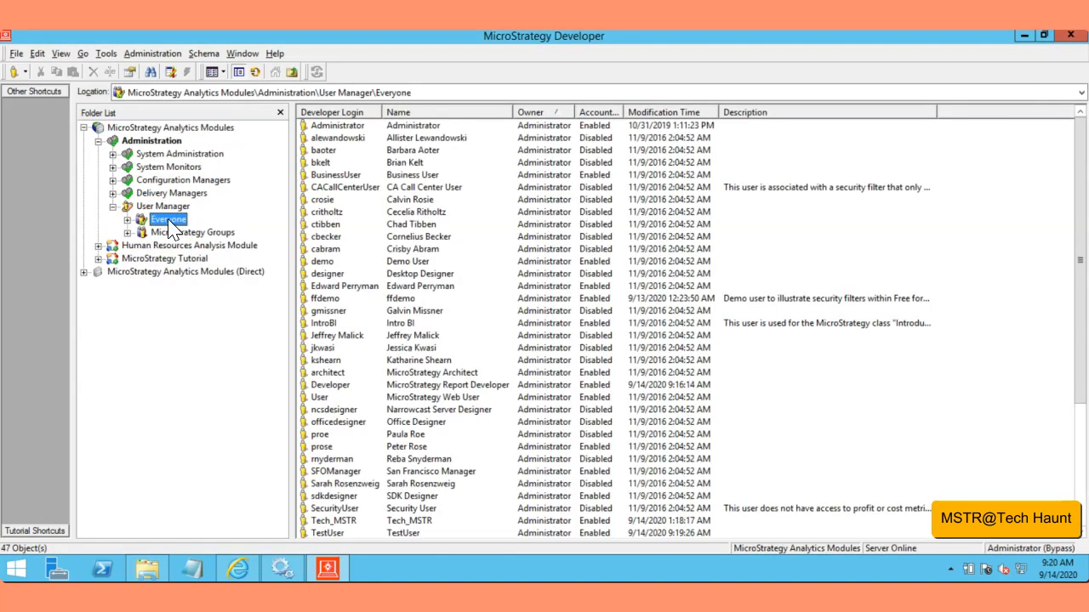
Step: Open TestUser from the Everyone group for editing and mark the account as disabled in the general user definition
left_click(321, 164)
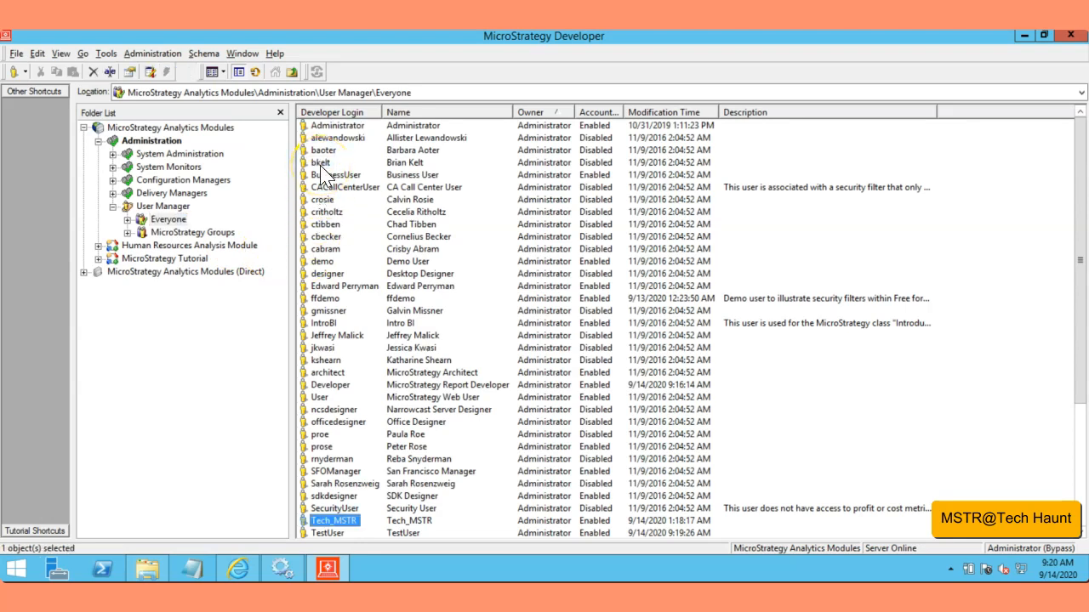
scroll(332, 425, "down", 3)
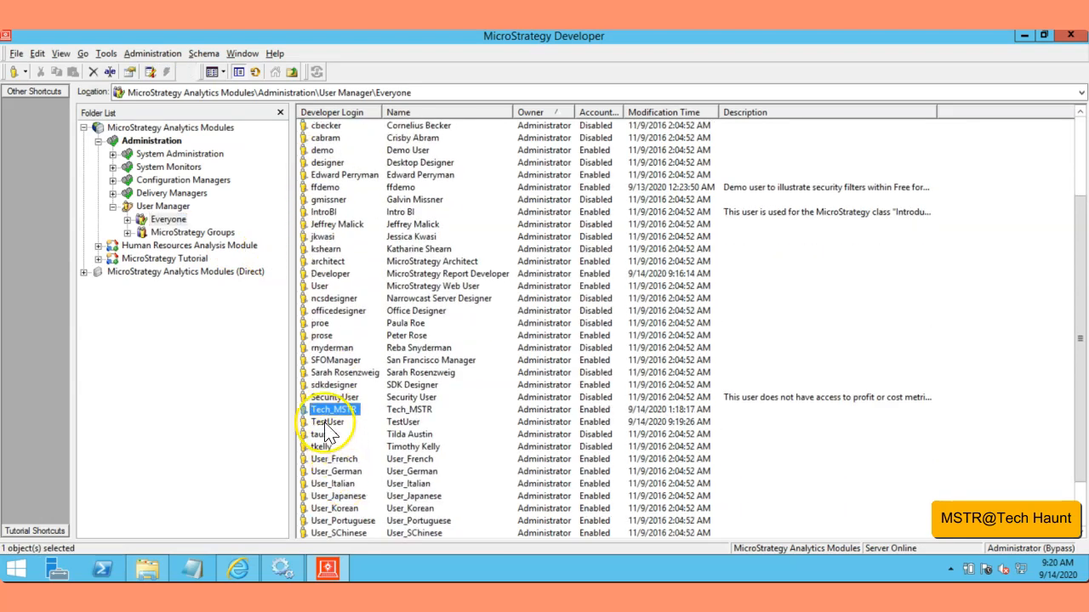
left_click(325, 422)
right_click(325, 424)
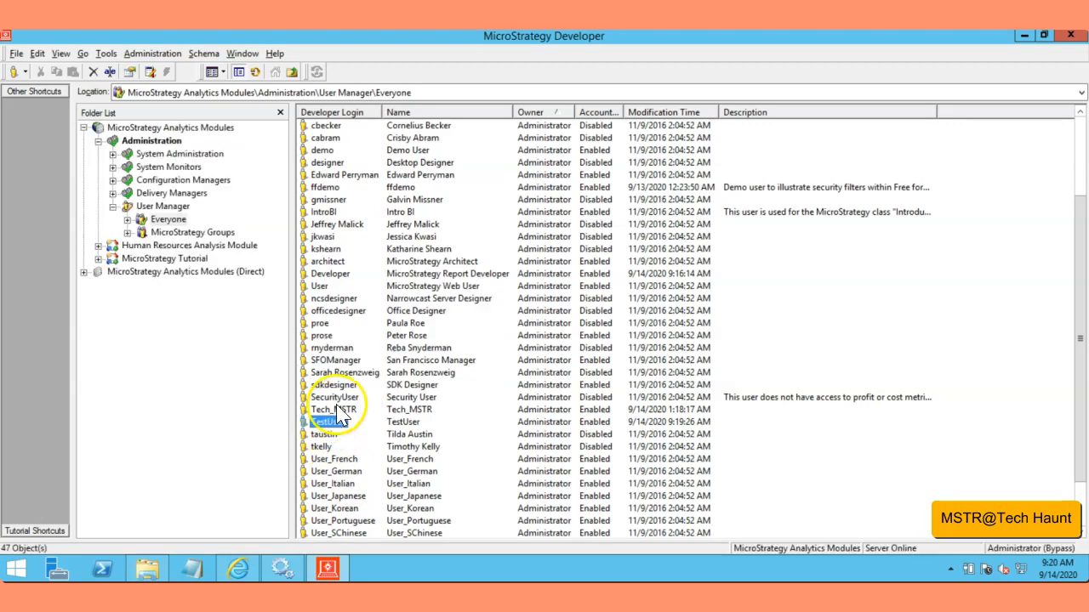
right_click(321, 425)
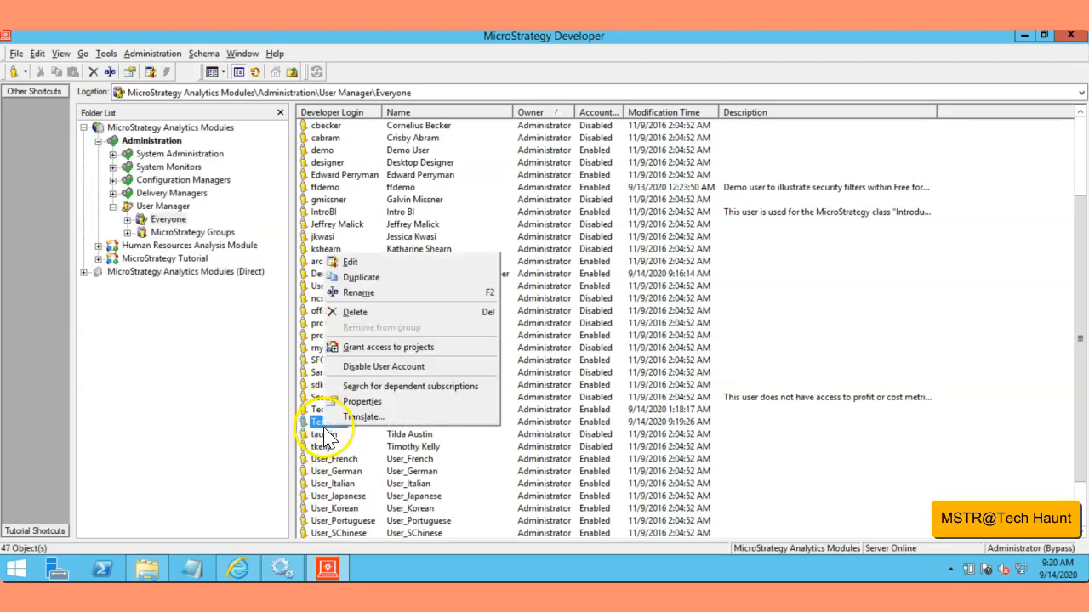
left_click(351, 262)
left_click(478, 432)
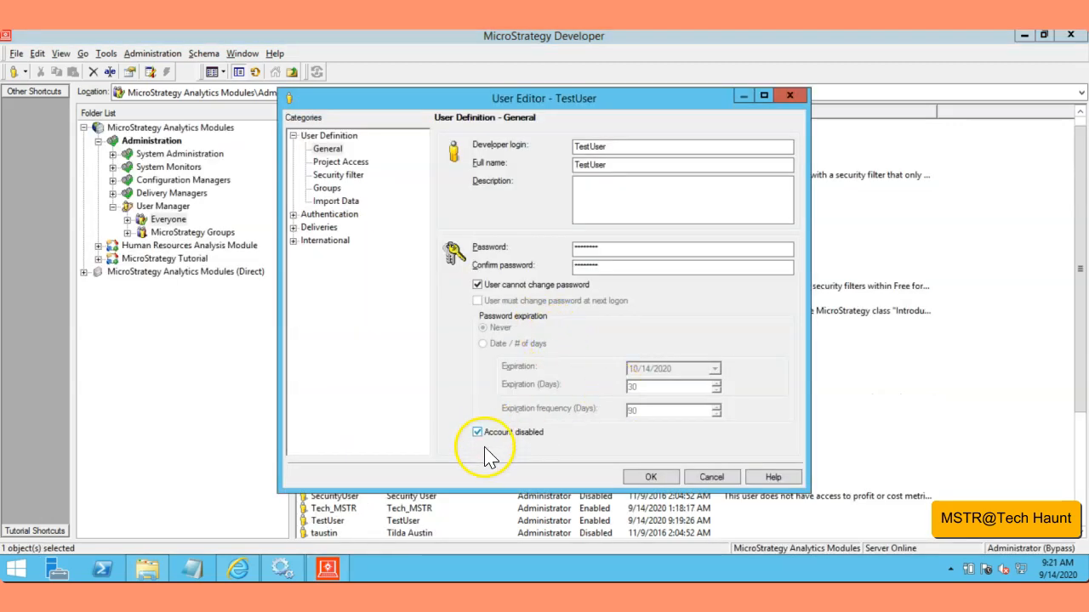